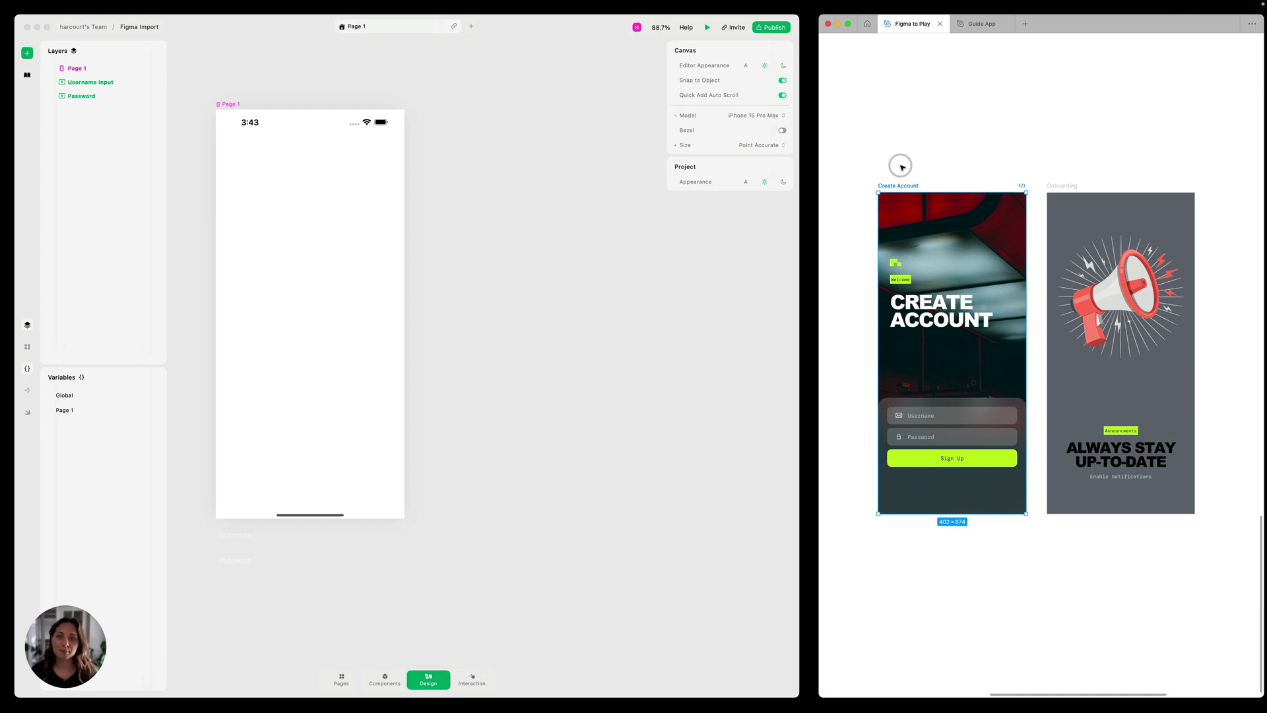
Step: Select the Create Account frame in Figma and copy it
{"action": "left_click", "coordinate": [905, 186]}
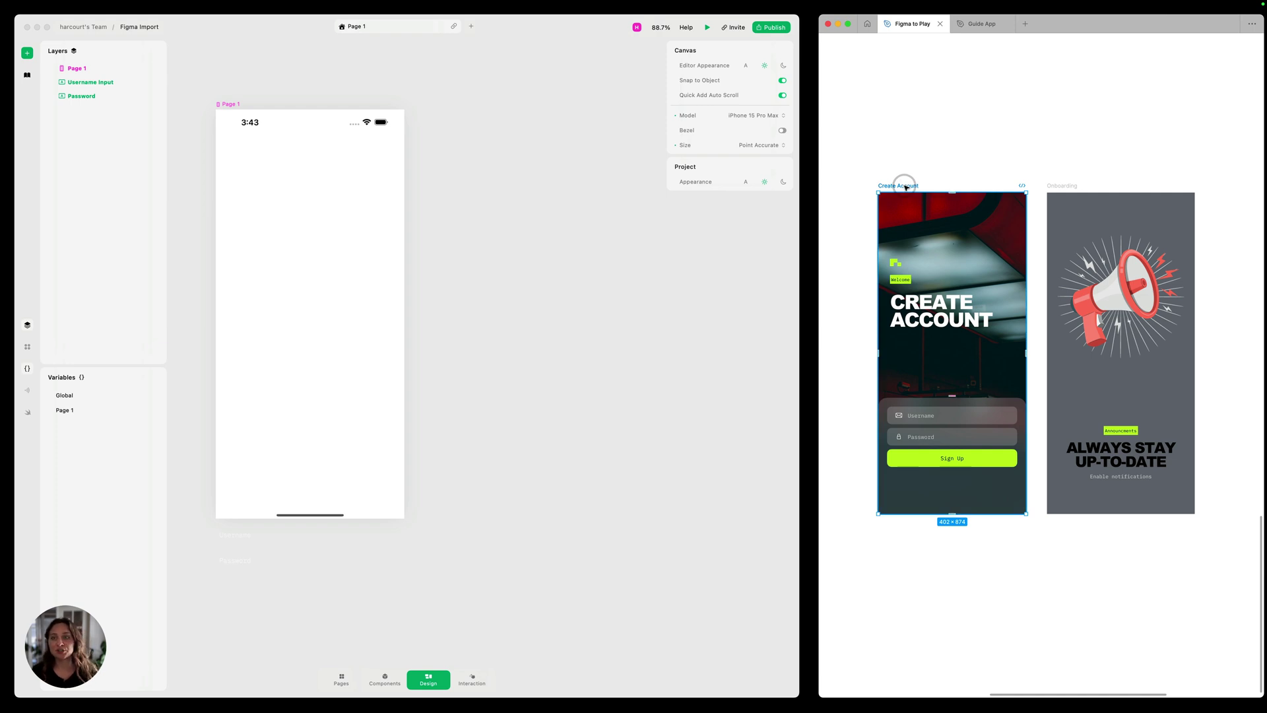
{"action": "key", "text": "super+c"}
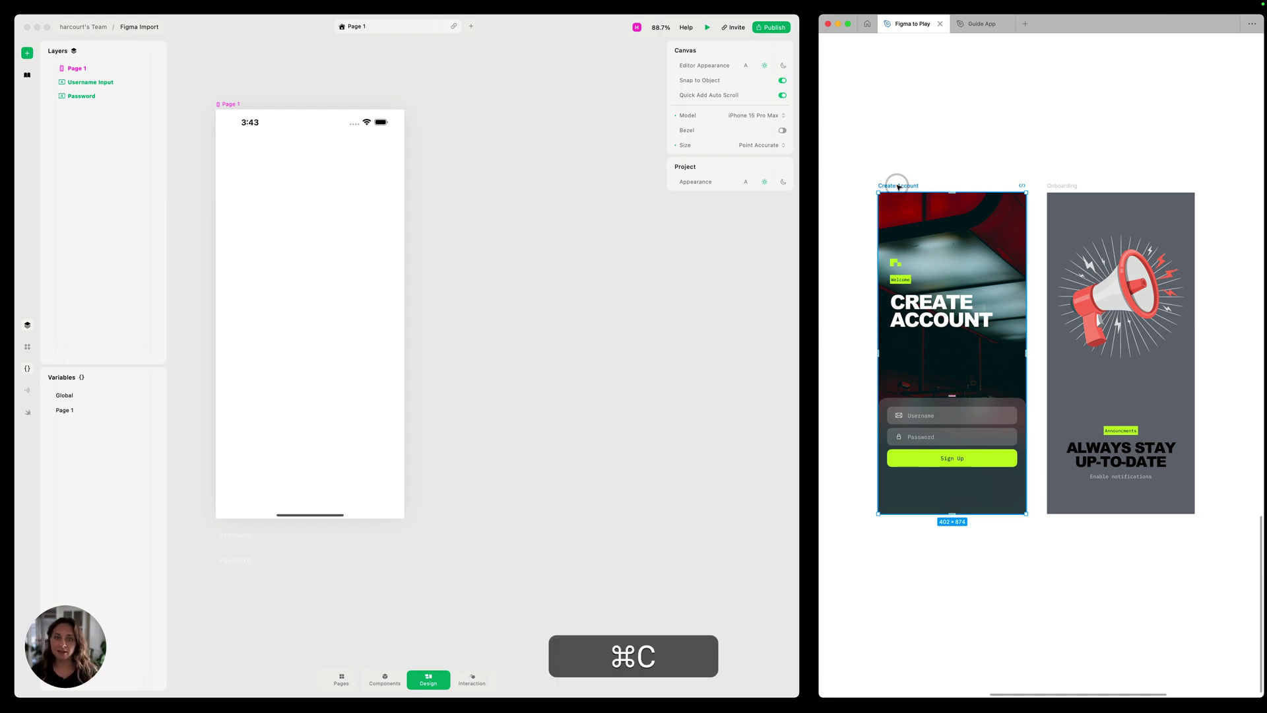
Step: Paste Create Account into Play, move it into Page 1, and leave Top Safe Area off
{"action": "left_click", "coordinate": [471, 130]}
{"action": "key", "text": "super+v"}
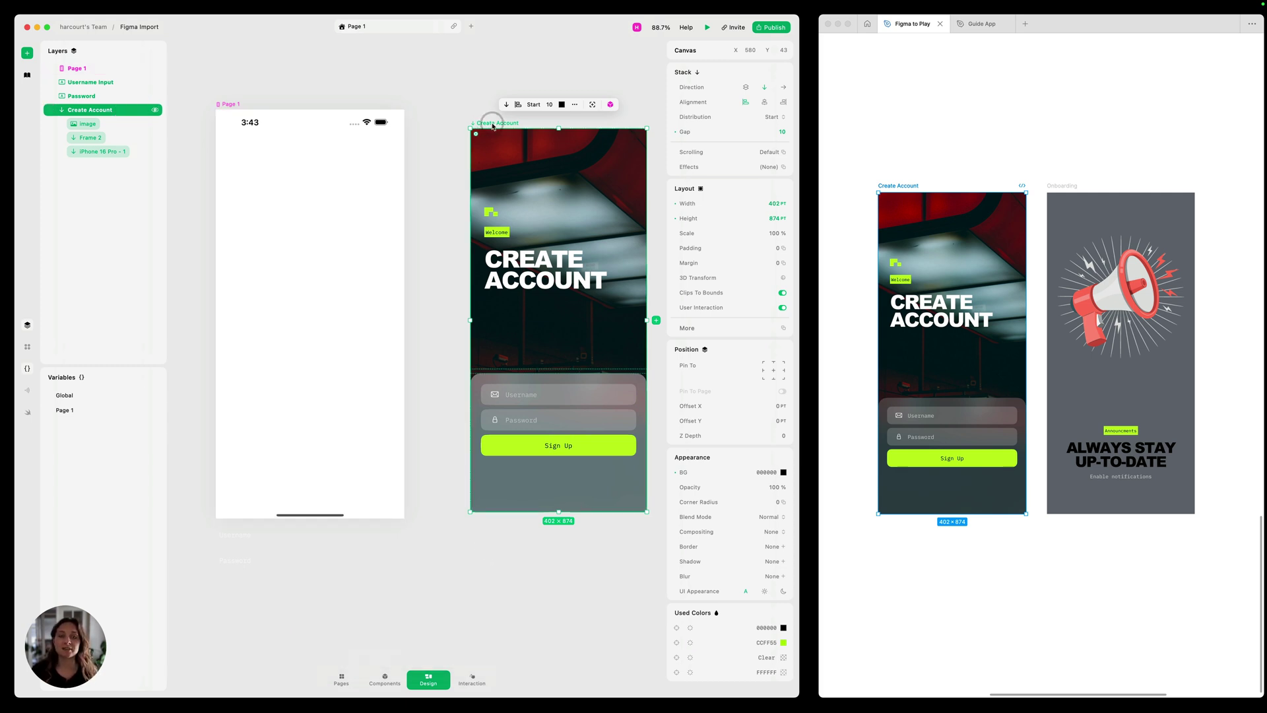
{"action": "left_click_drag", "start_coordinate": [491, 125], "coordinate": [308, 210]}
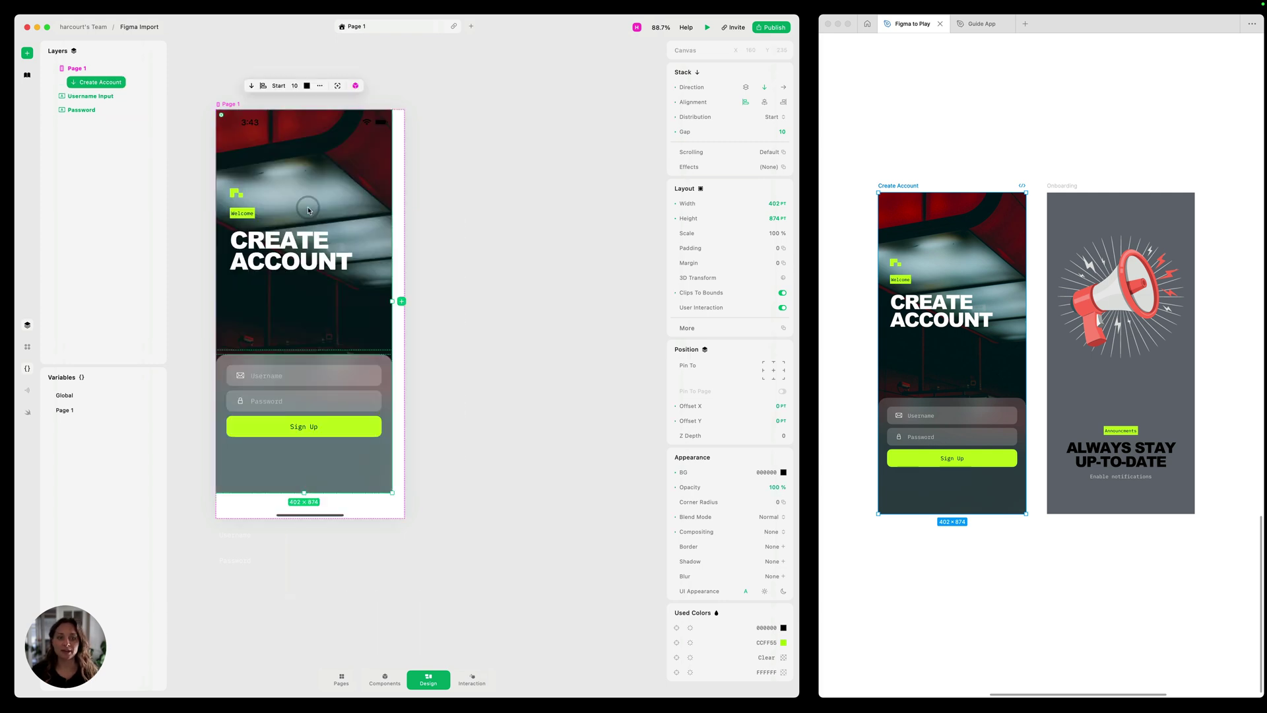
{"action": "left_click", "coordinate": [398, 224]}
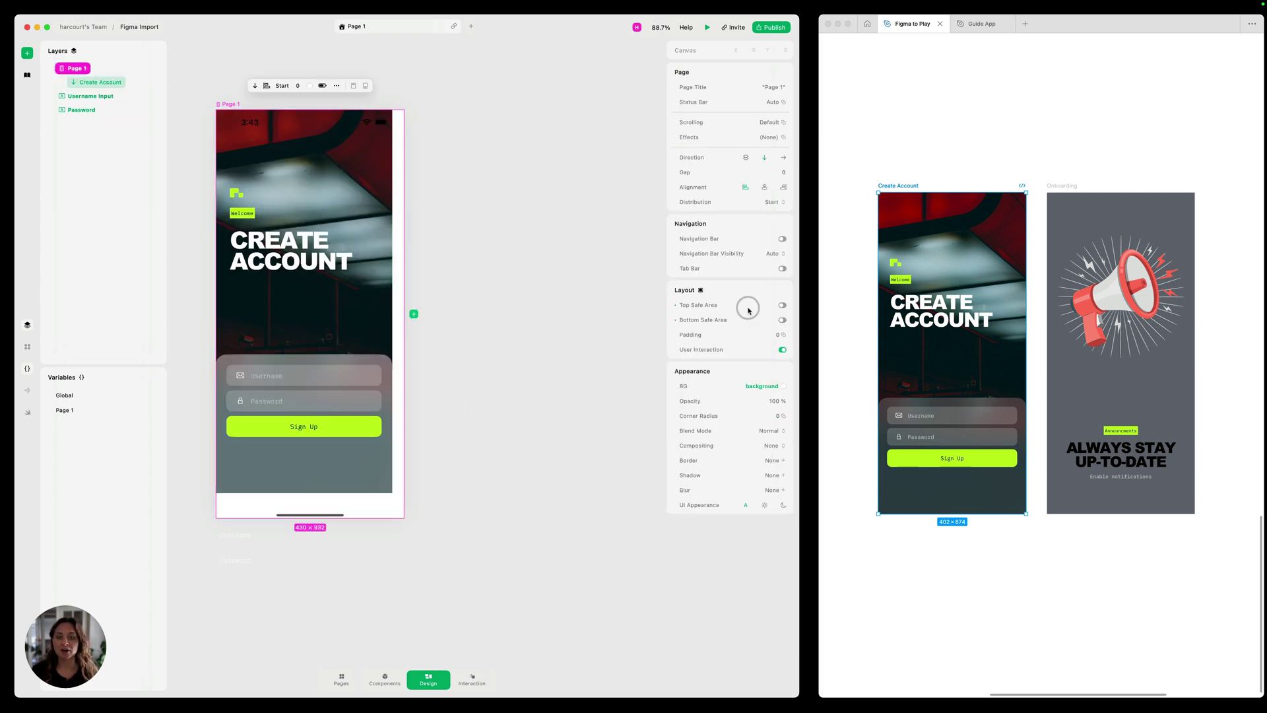
{"action": "left_click", "coordinate": [782, 307]}
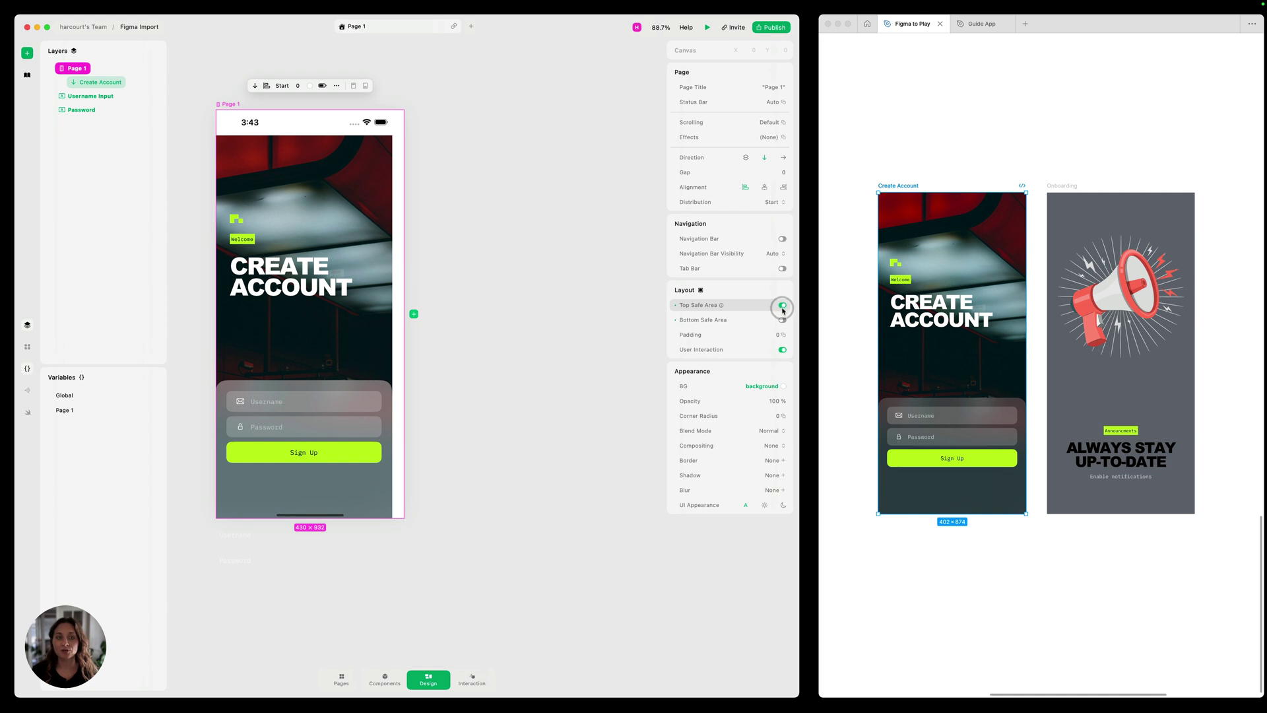
{"action": "left_click", "coordinate": [782, 307]}
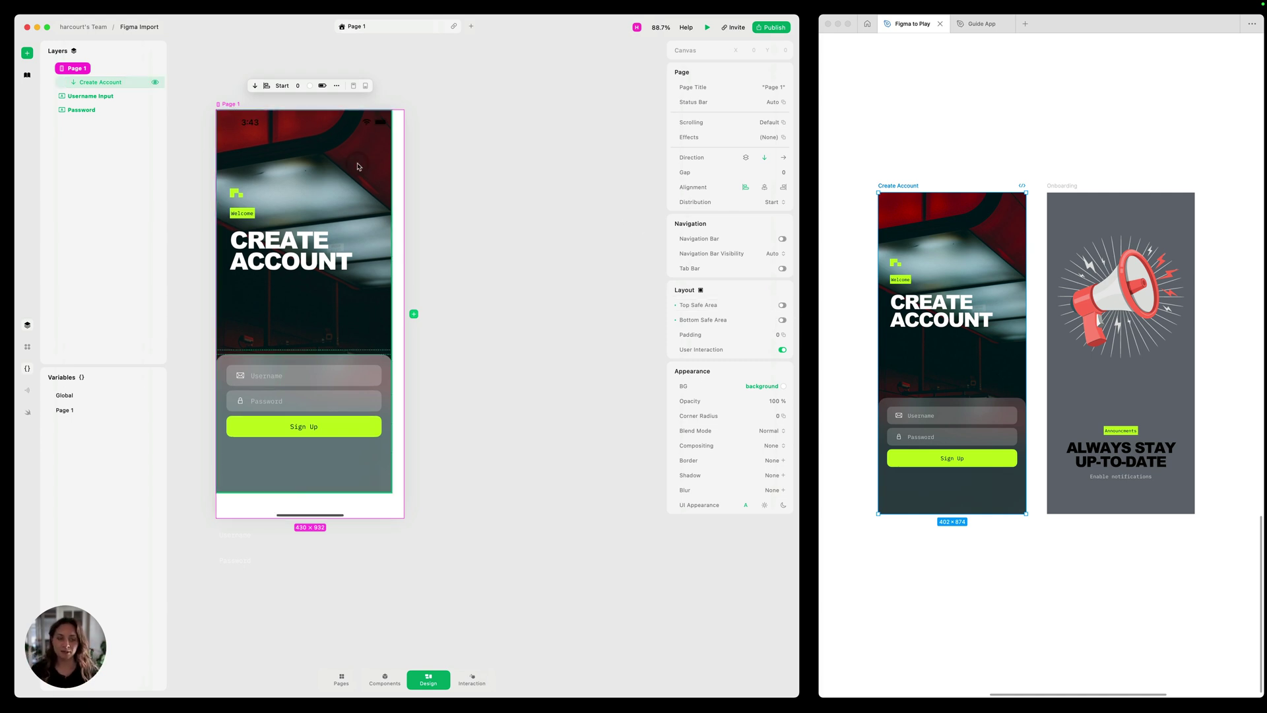
Step: Preview Page 1 on smaller iPhone models, then return to iPhone 15 Pro Max
{"action": "left_click", "coordinate": [442, 220]}
{"action": "left_click", "coordinate": [709, 127]}
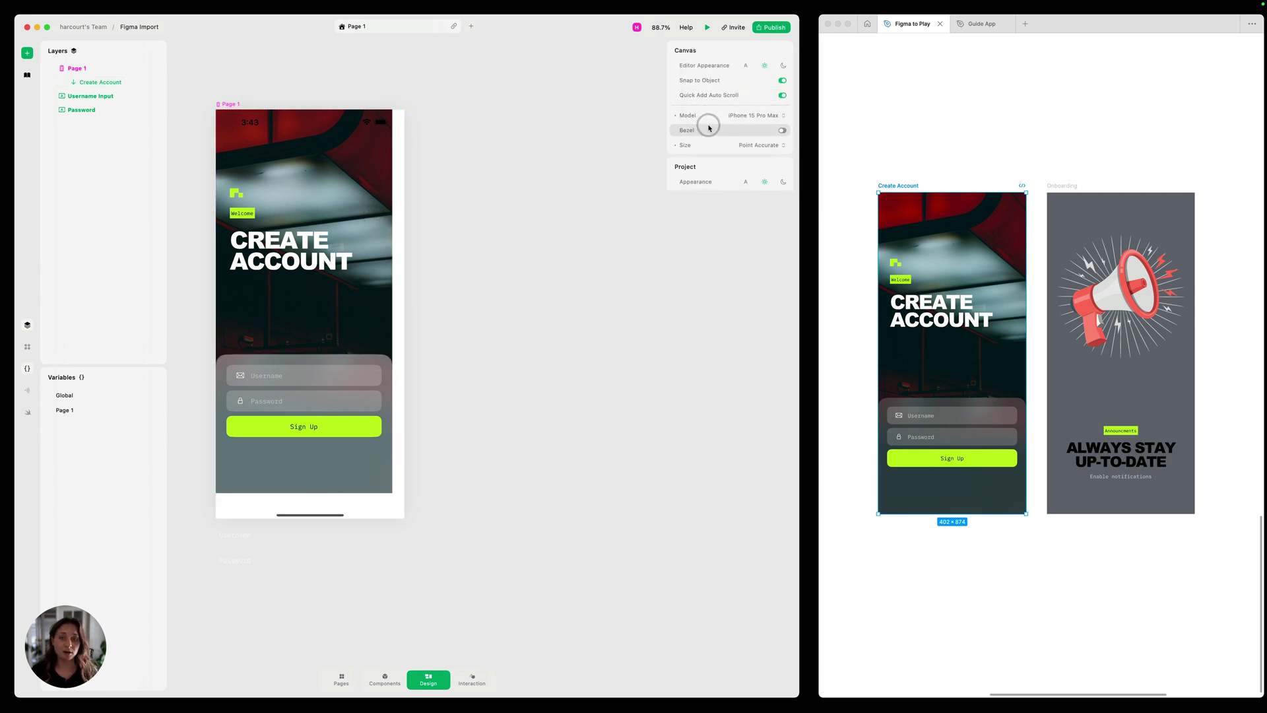
{"action": "left_click_drag", "start_coordinate": [709, 128], "coordinate": [745, 121]}
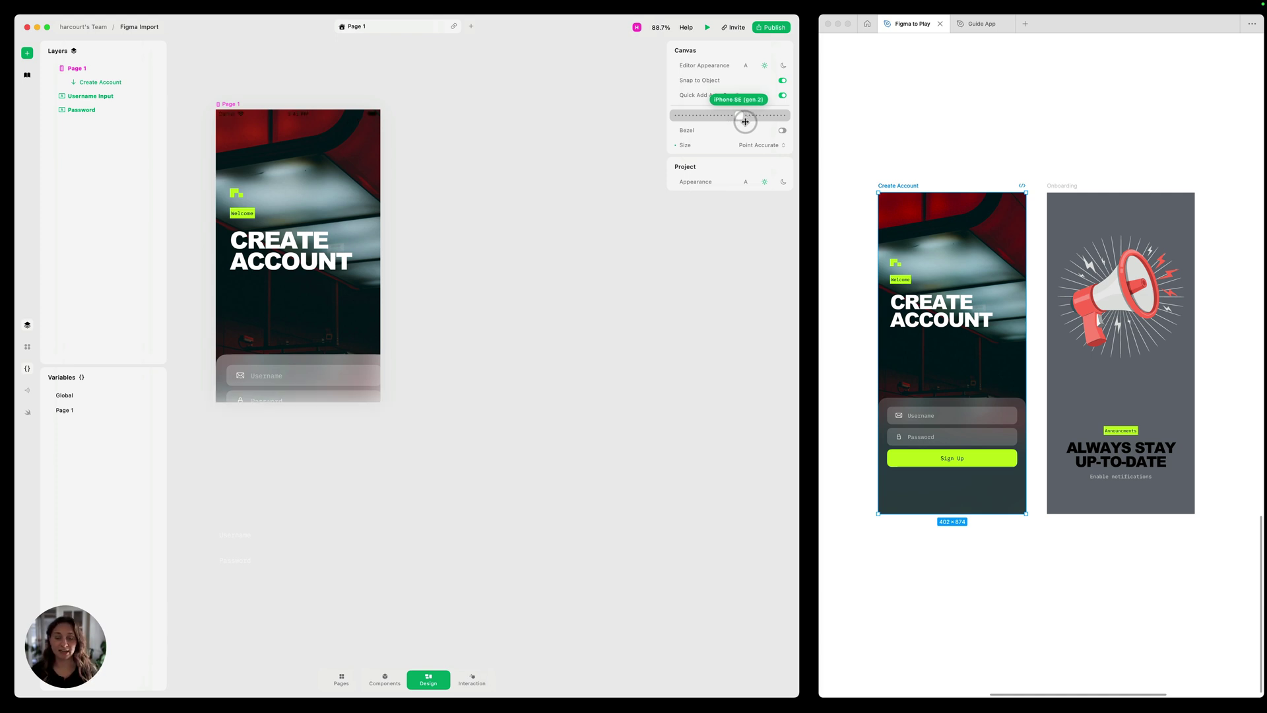
{"action": "left_click_drag", "start_coordinate": [745, 121], "coordinate": [693, 119]}
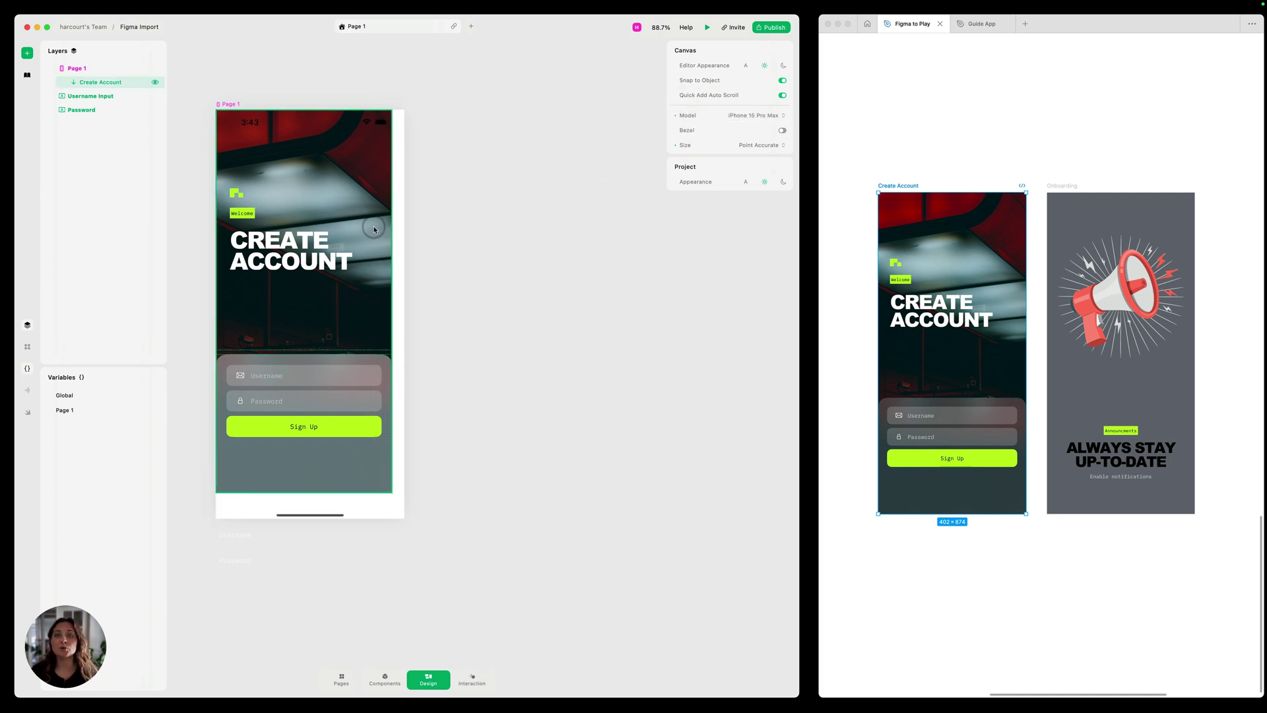
Step: Set Create Account's width and height to Fill, then preview it on other iPhone sizes
{"action": "left_click", "coordinate": [374, 229]}
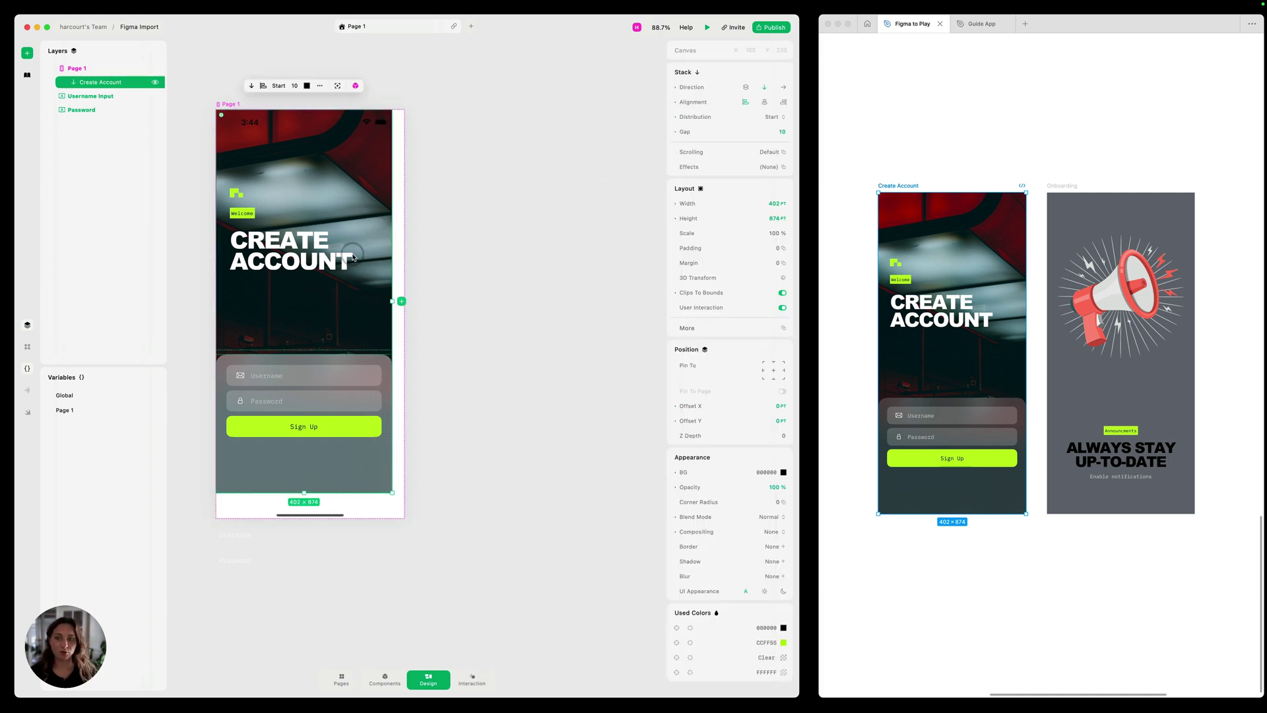
{"action": "left_click", "coordinate": [402, 302], "text": "ctrl"}
{"action": "left_click", "coordinate": [409, 310]}
{"action": "left_click", "coordinate": [310, 492], "text": "ctrl"}
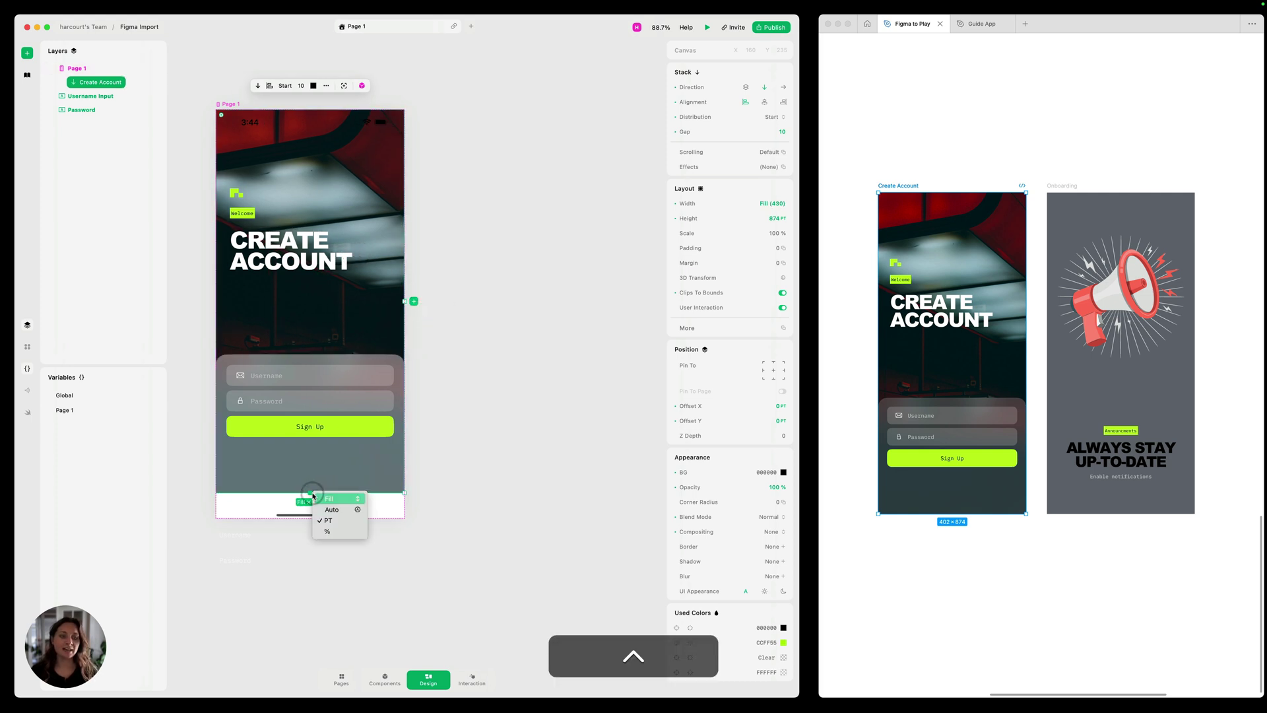
{"action": "left_click", "coordinate": [328, 498]}
{"action": "left_click", "coordinate": [461, 243]}
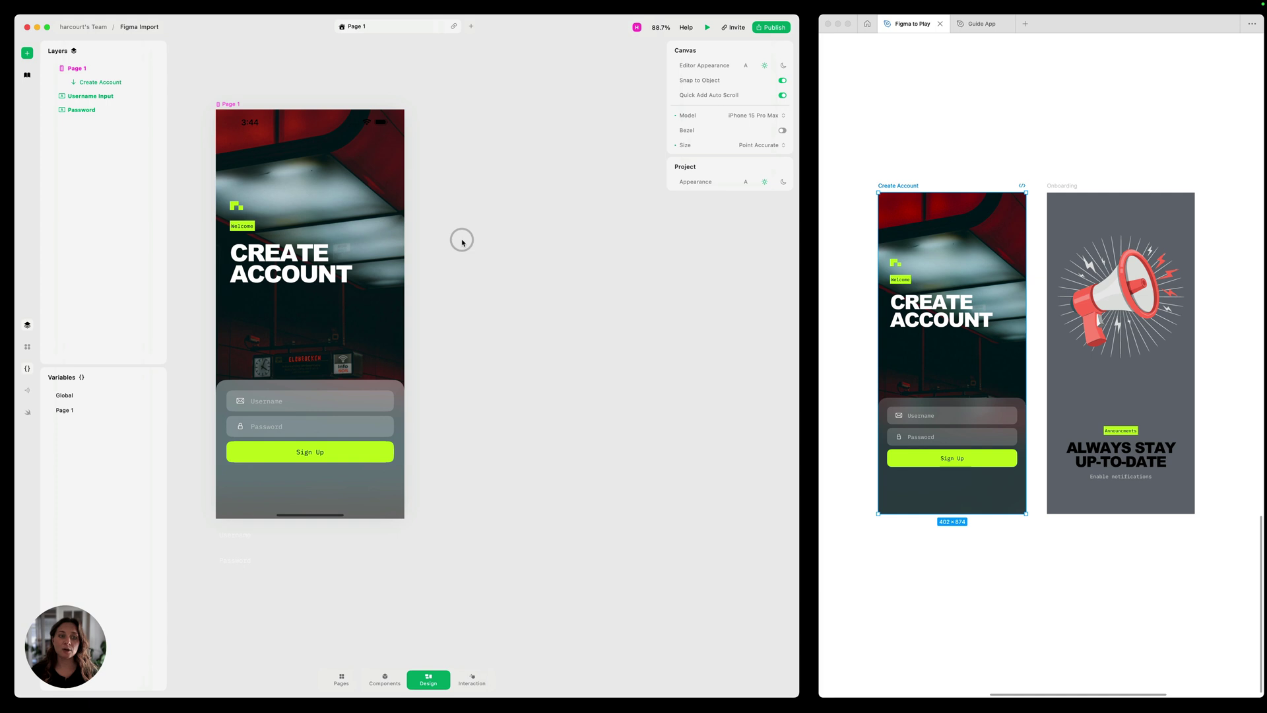
{"action": "left_click_drag", "start_coordinate": [705, 116], "coordinate": [670, 115]}
{"action": "mouse_move", "coordinate": [729, 116]}
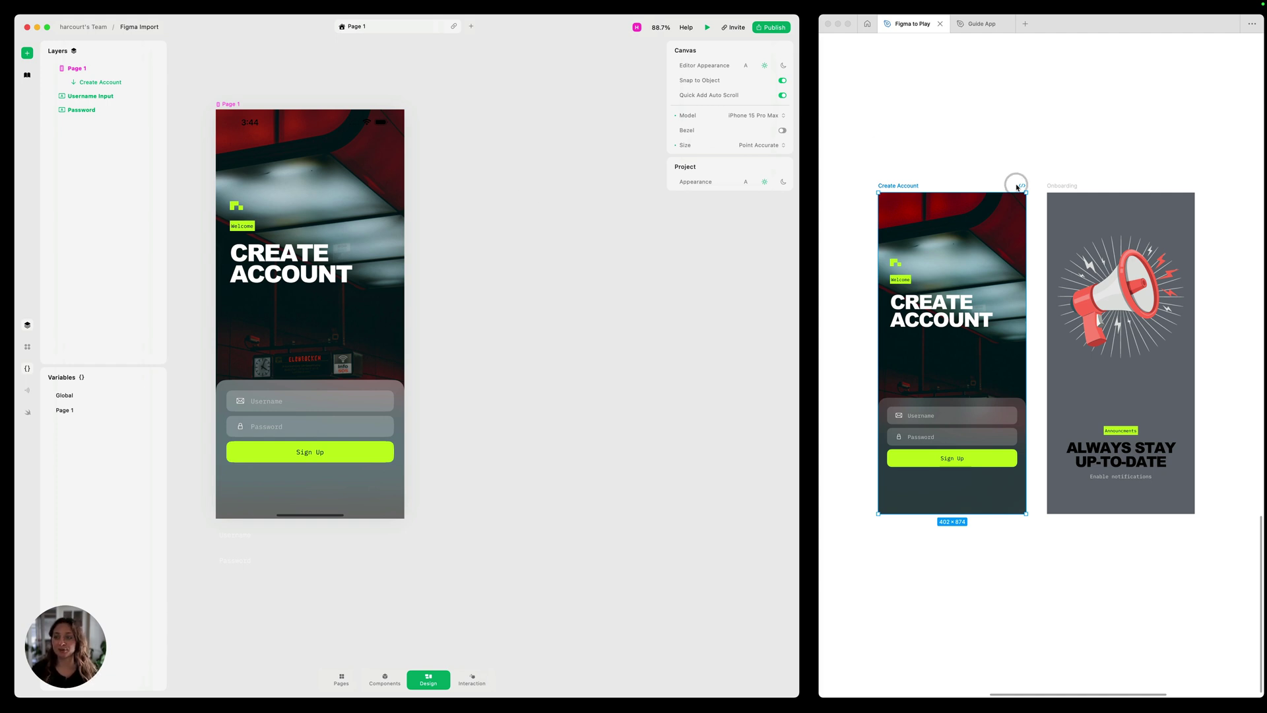
Step: Select the Onboarding frame in Figma and copy it
{"action": "left_click", "coordinate": [1062, 186]}
{"action": "key", "text": "super+c"}
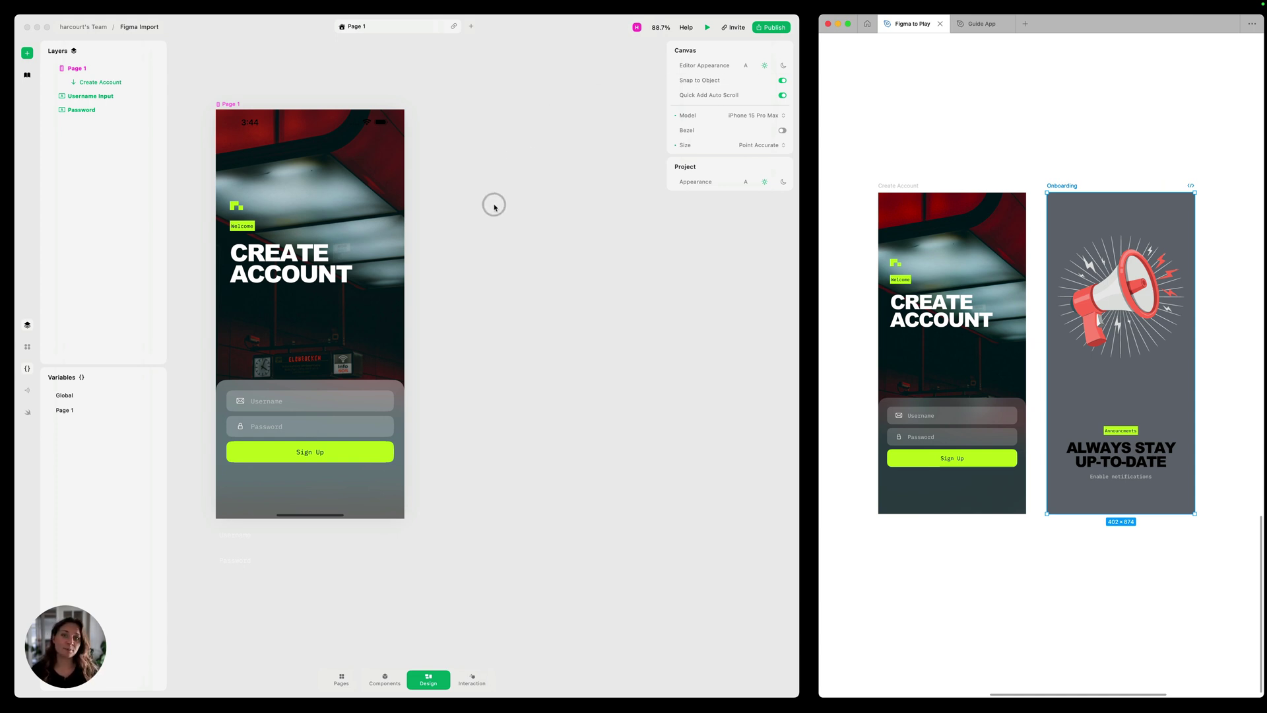
Step: Create a new blank page, paste Onboarding, and set its width and height to Fill
{"action": "left_click", "coordinate": [339, 681]}
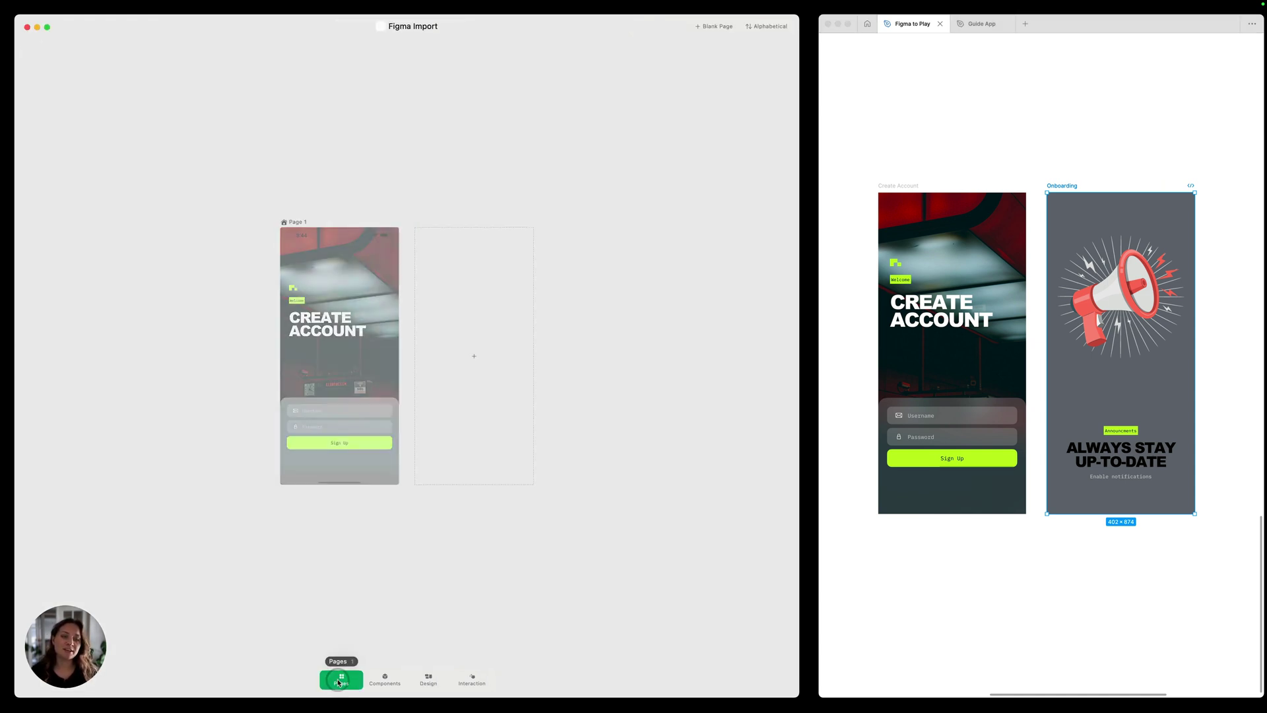
{"action": "left_click", "coordinate": [472, 354]}
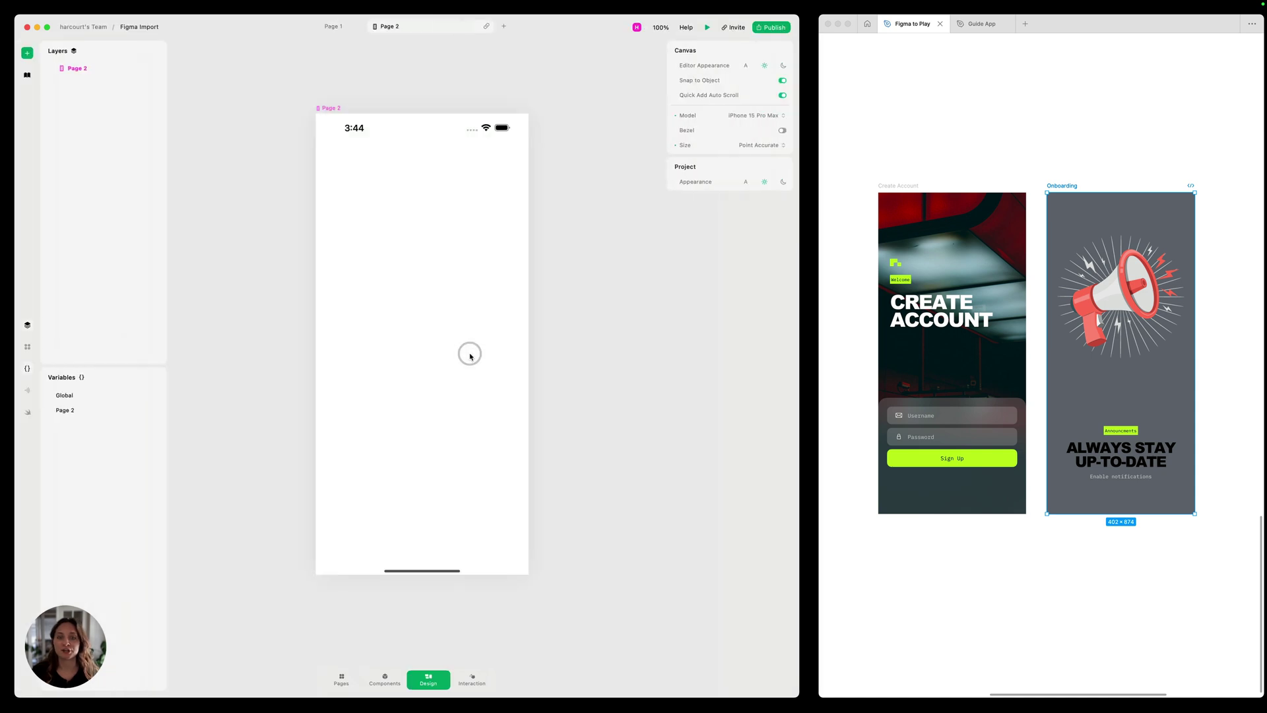
{"action": "scroll", "coordinate": [539, 314], "scroll_direction": "right", "scroll_amount": 3}
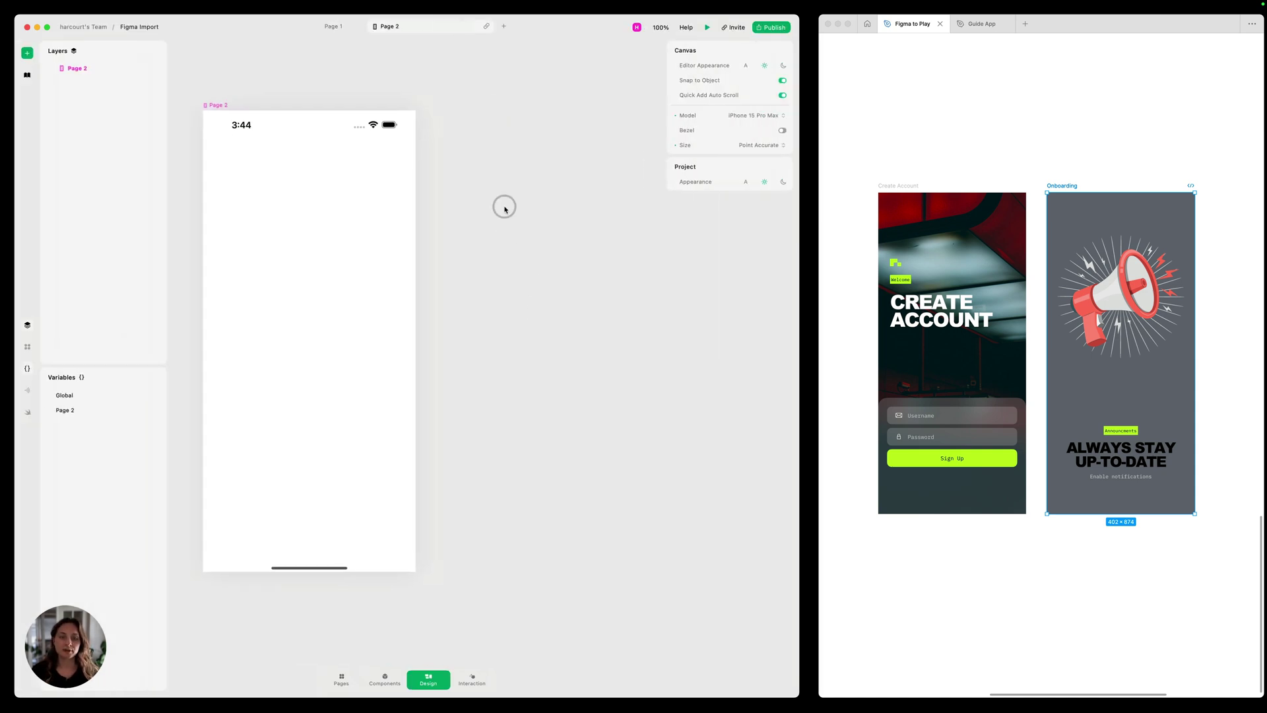
{"action": "key", "text": "super+v"}
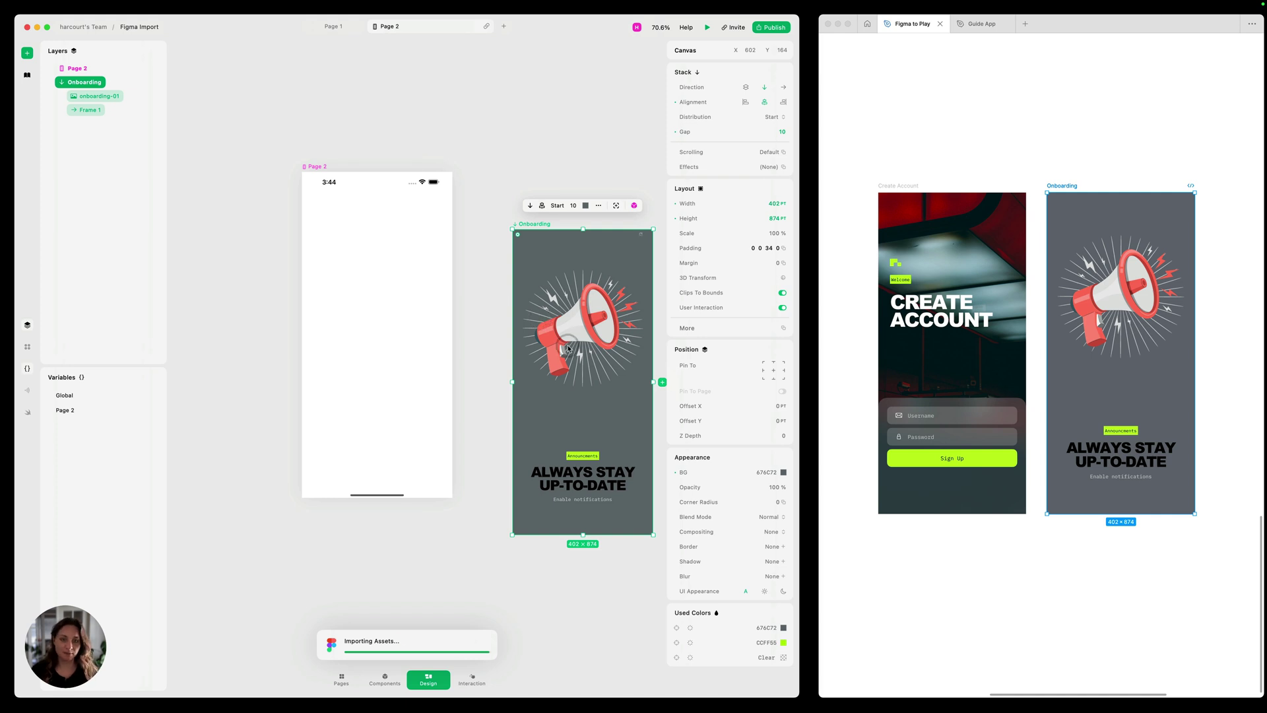
{"action": "scroll", "coordinate": [594, 363], "scroll_direction": "right", "scroll_amount": 2}
{"action": "left_click", "coordinate": [617, 385]}
{"action": "left_click", "coordinate": [639, 394]}
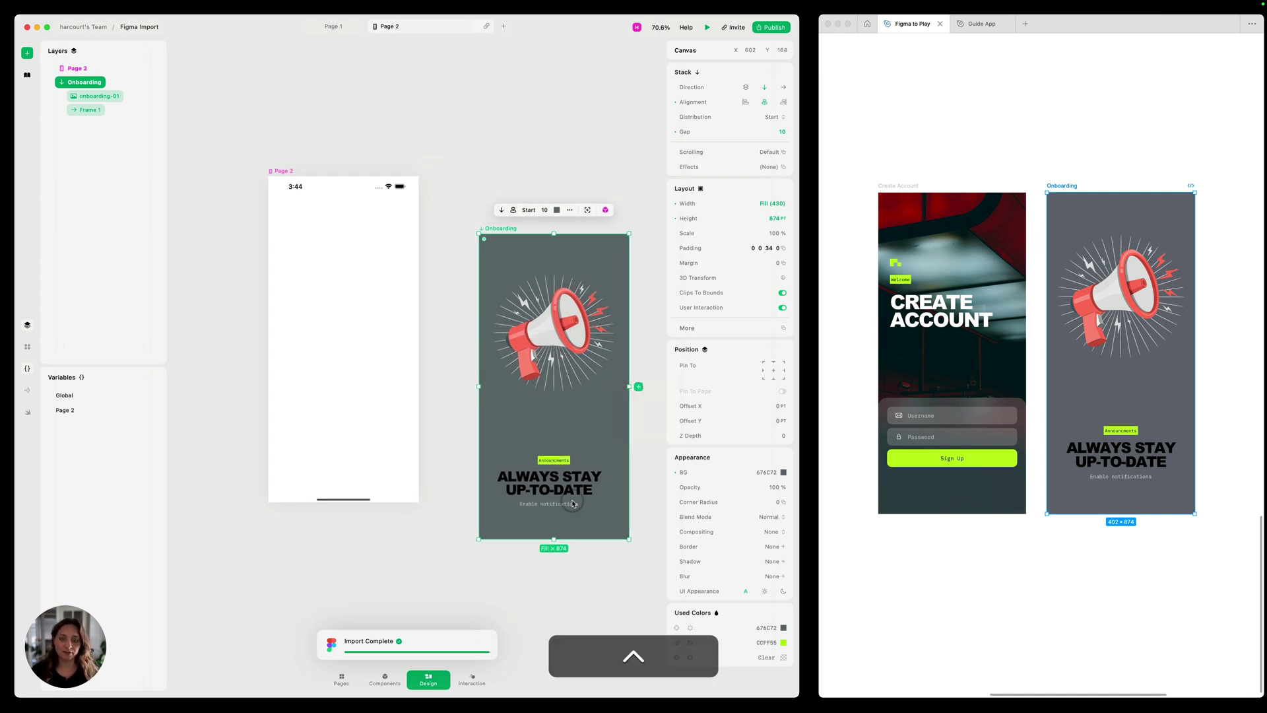
{"action": "left_click", "coordinate": [566, 546]}
{"action": "left_click", "coordinate": [566, 544]}
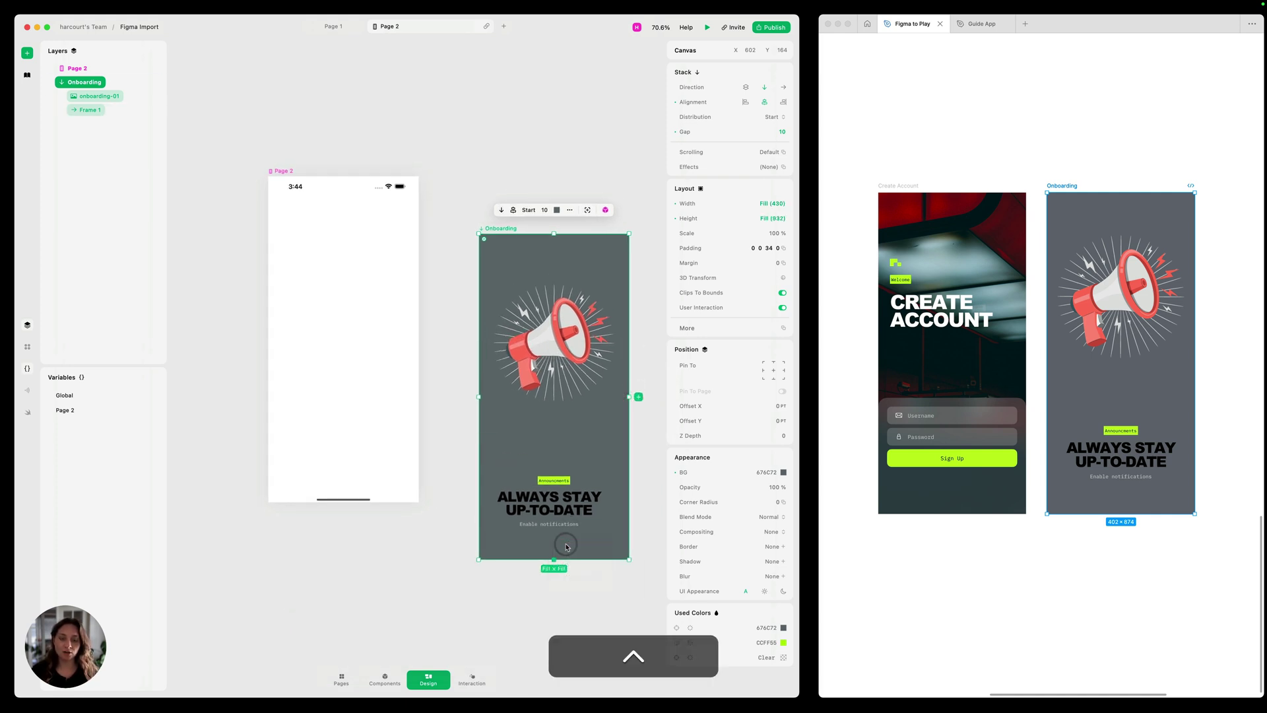
Step: Turn off Page 2's top and bottom safe areas and move Onboarding inside Page 2
{"action": "left_click", "coordinate": [354, 289]}
{"action": "left_click", "coordinate": [783, 305]}
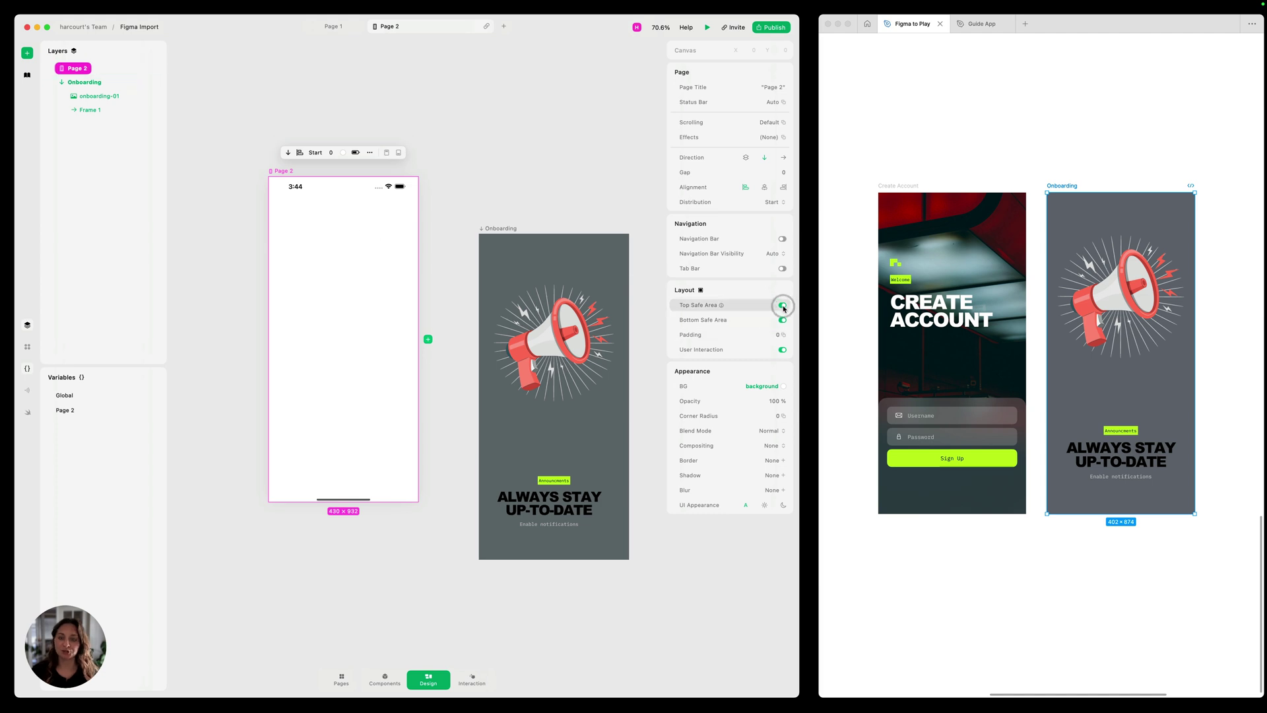
{"action": "left_click", "coordinate": [782, 319]}
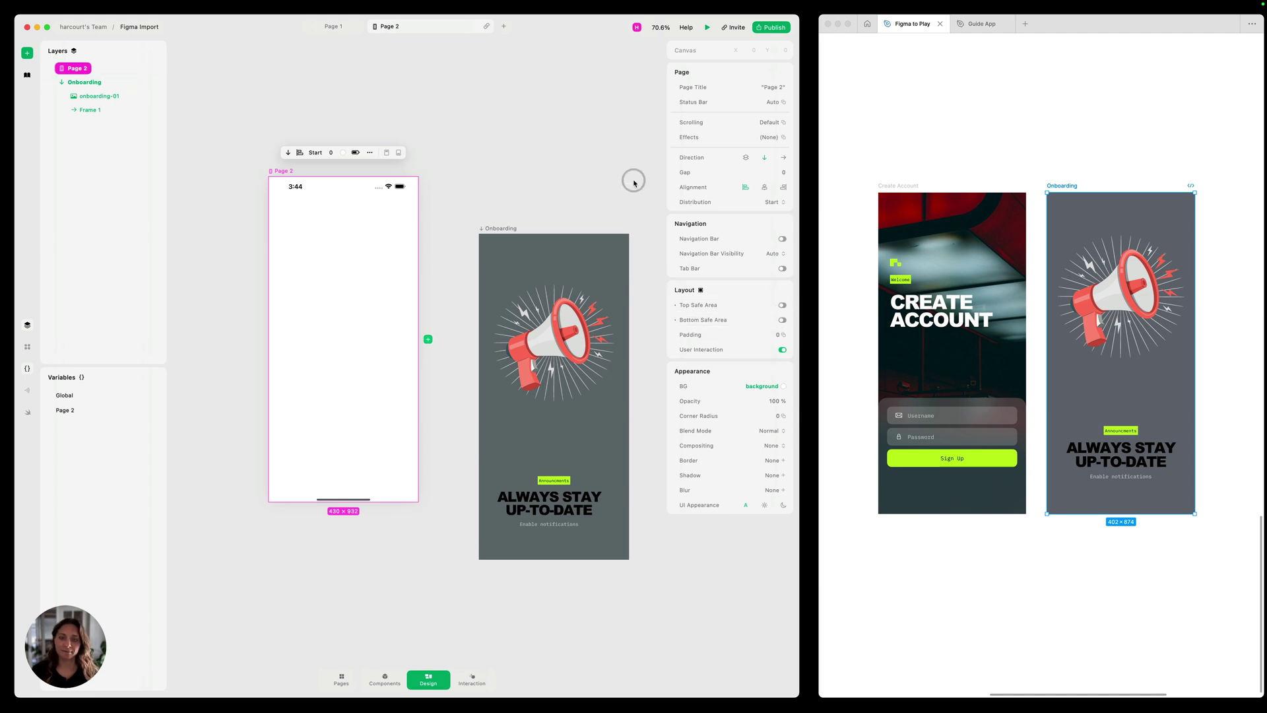
{"action": "left_click", "coordinate": [494, 229]}
{"action": "left_click_drag", "start_coordinate": [486, 231], "coordinate": [337, 238]}
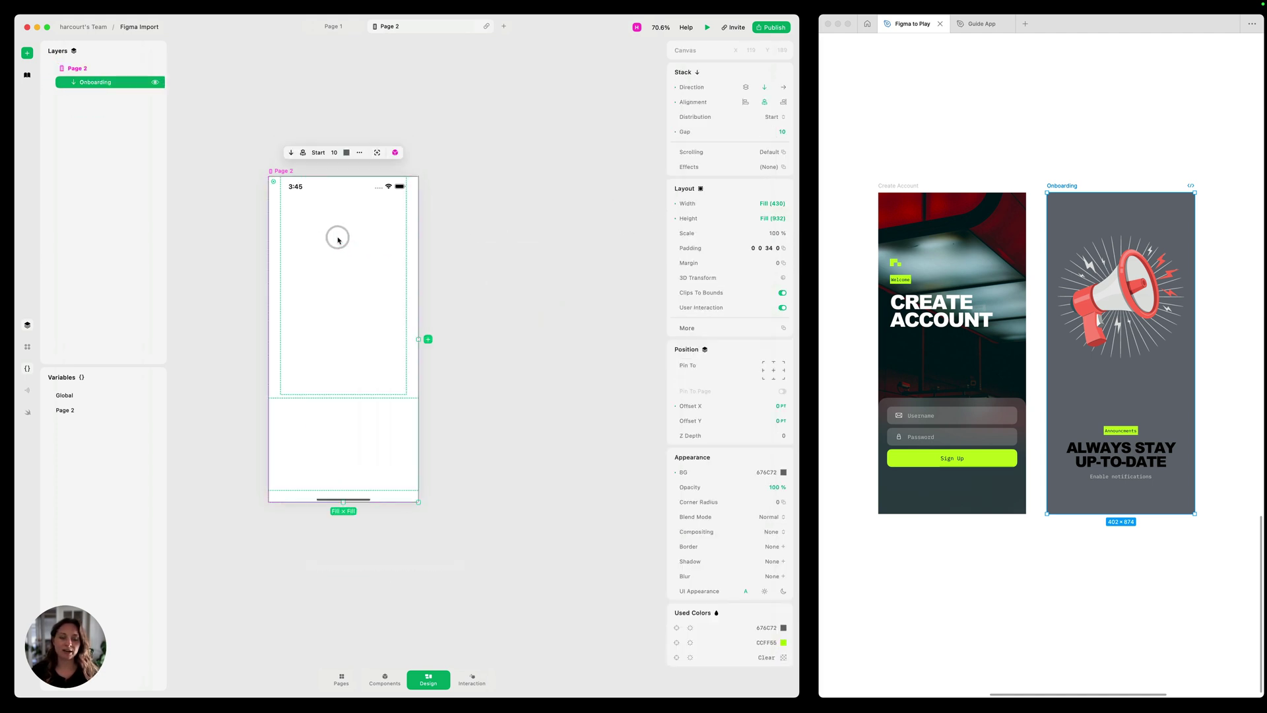
{"action": "left_click", "coordinate": [457, 239]}
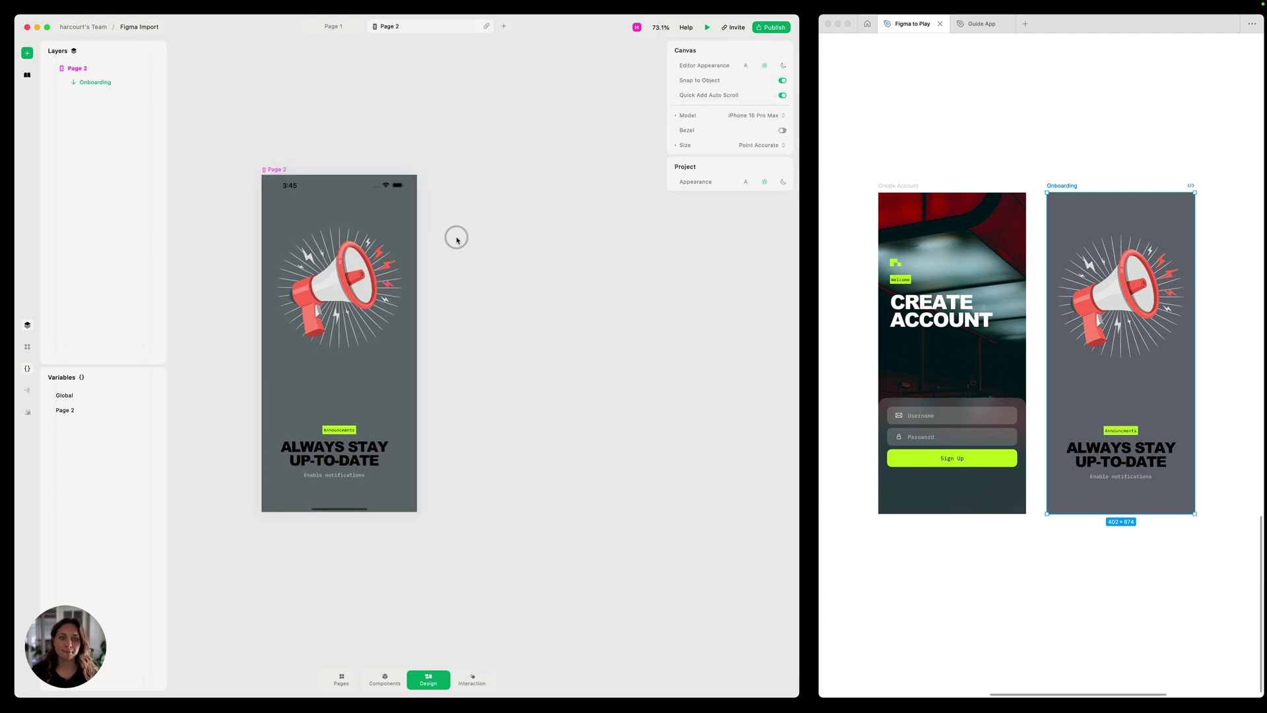
Step: Run the iPhone 15 Pro Max simulator on Page 1 beside a widened editor window
{"action": "left_click", "coordinate": [325, 27]}
{"action": "left_click", "coordinate": [828, 24]}
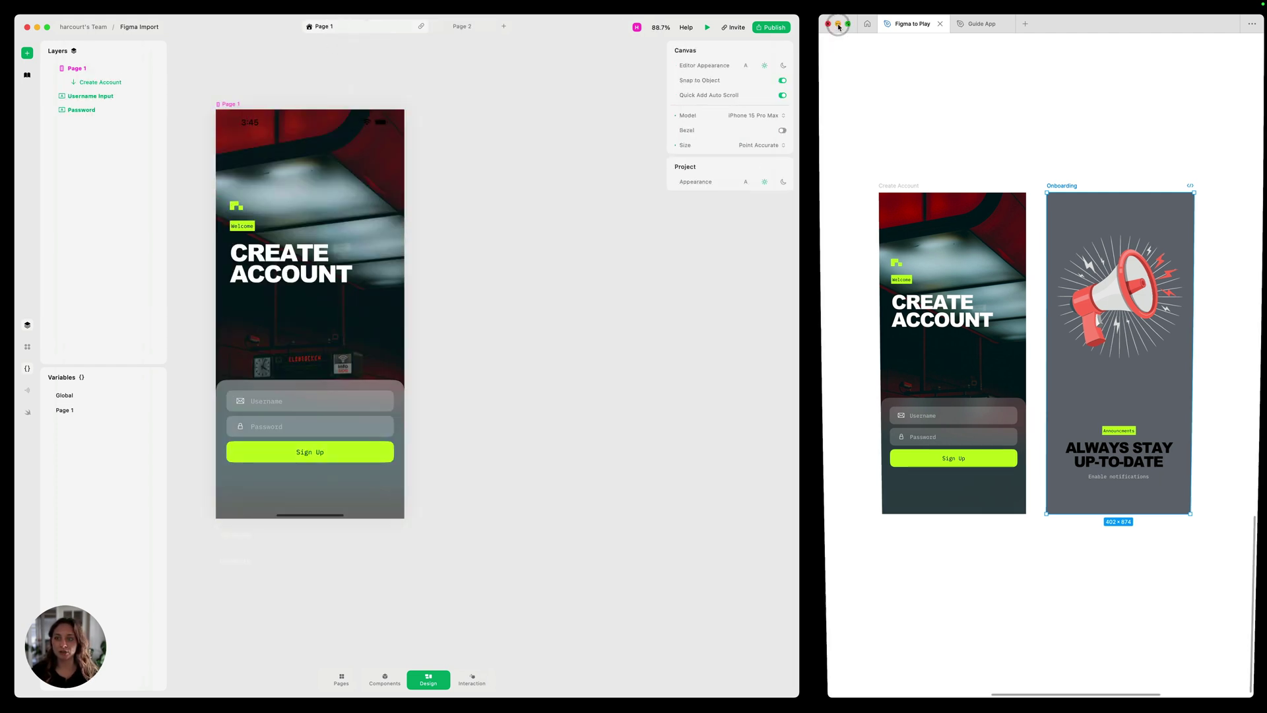
{"action": "left_click", "coordinate": [707, 27]}
{"action": "left_click", "coordinate": [692, 103]}
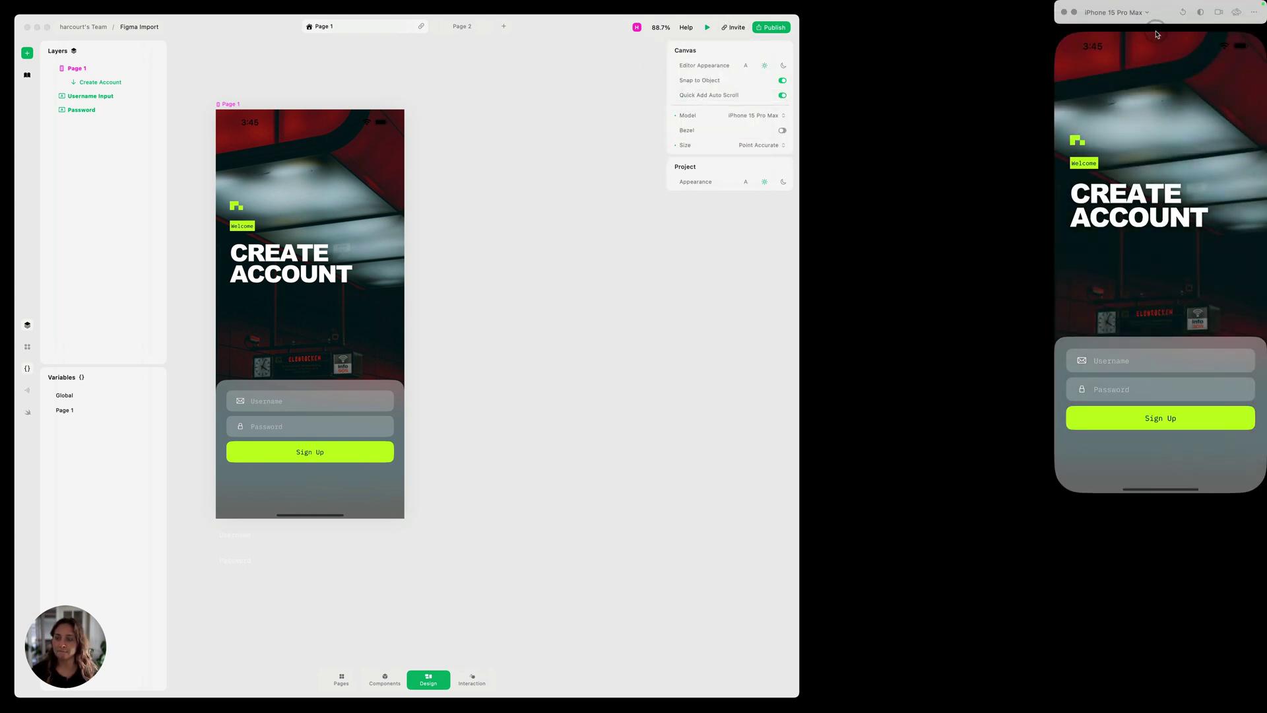
{"action": "left_click_drag", "start_coordinate": [1153, 16], "coordinate": [1099, 85]}
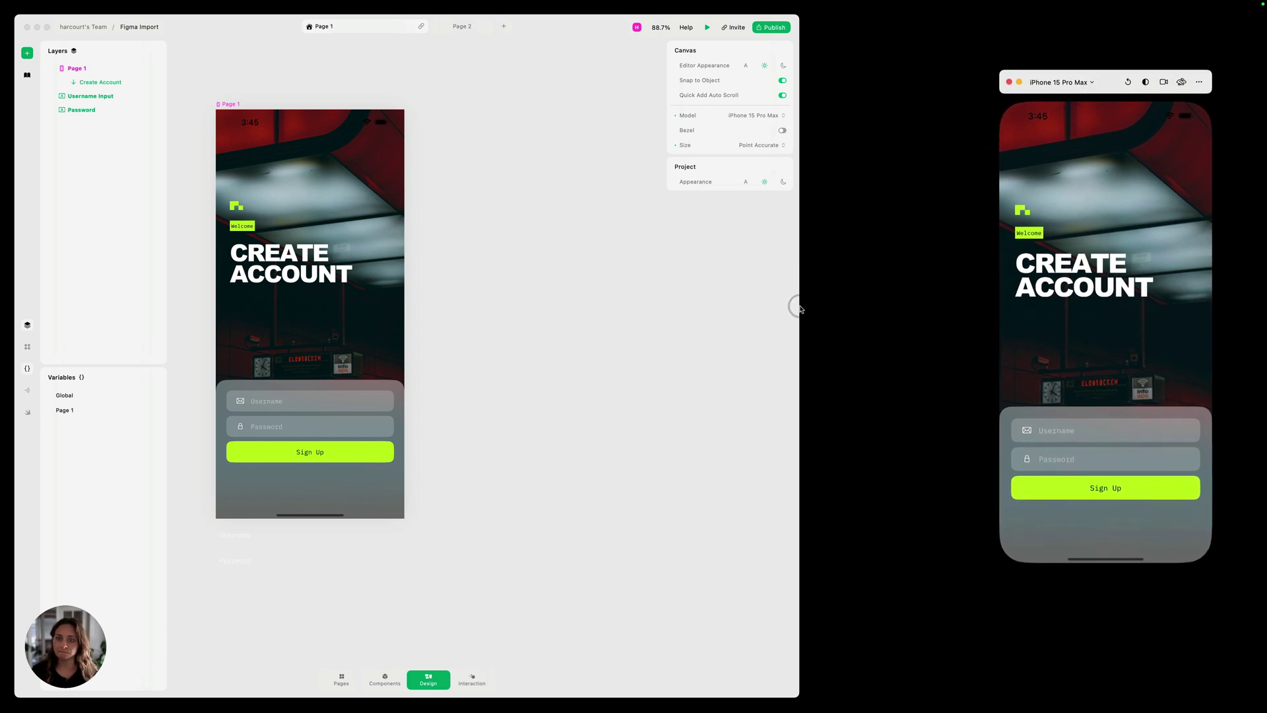
{"action": "left_click_drag", "start_coordinate": [799, 308], "coordinate": [965, 311]}
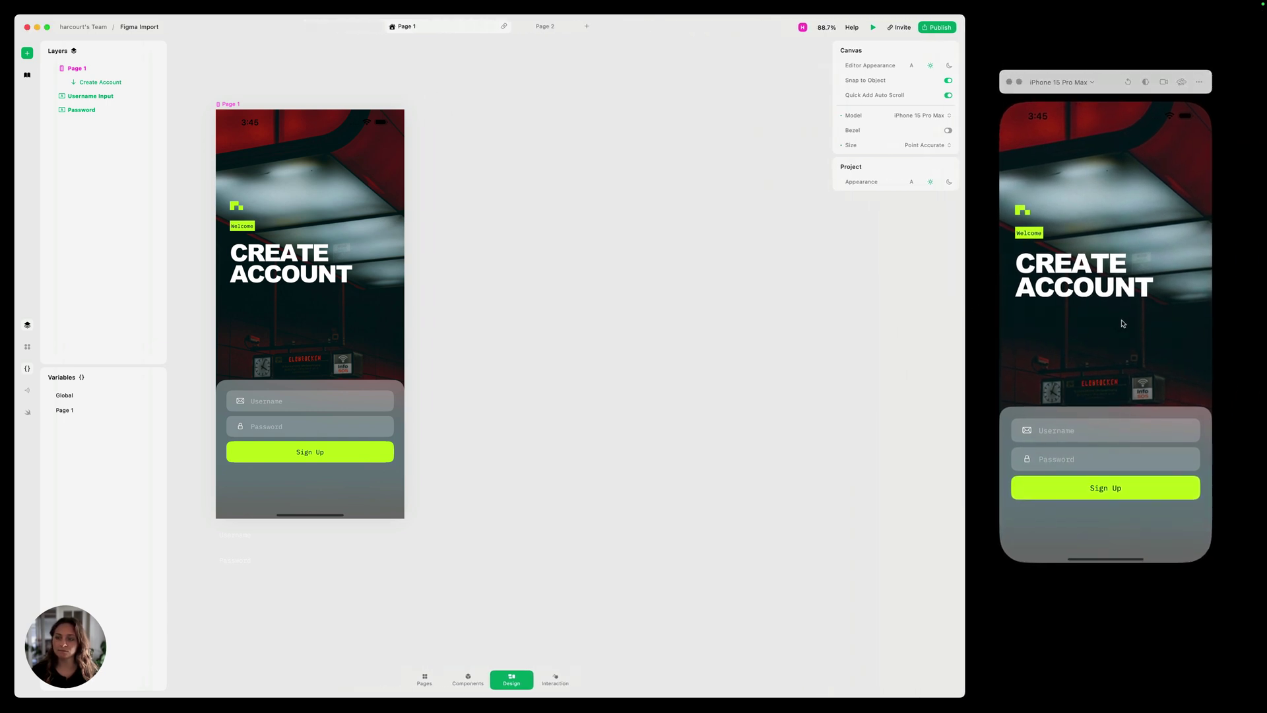
Step: Add a Tap trigger to the Sign Up button
{"action": "left_click", "coordinate": [350, 452], "text": "super"}
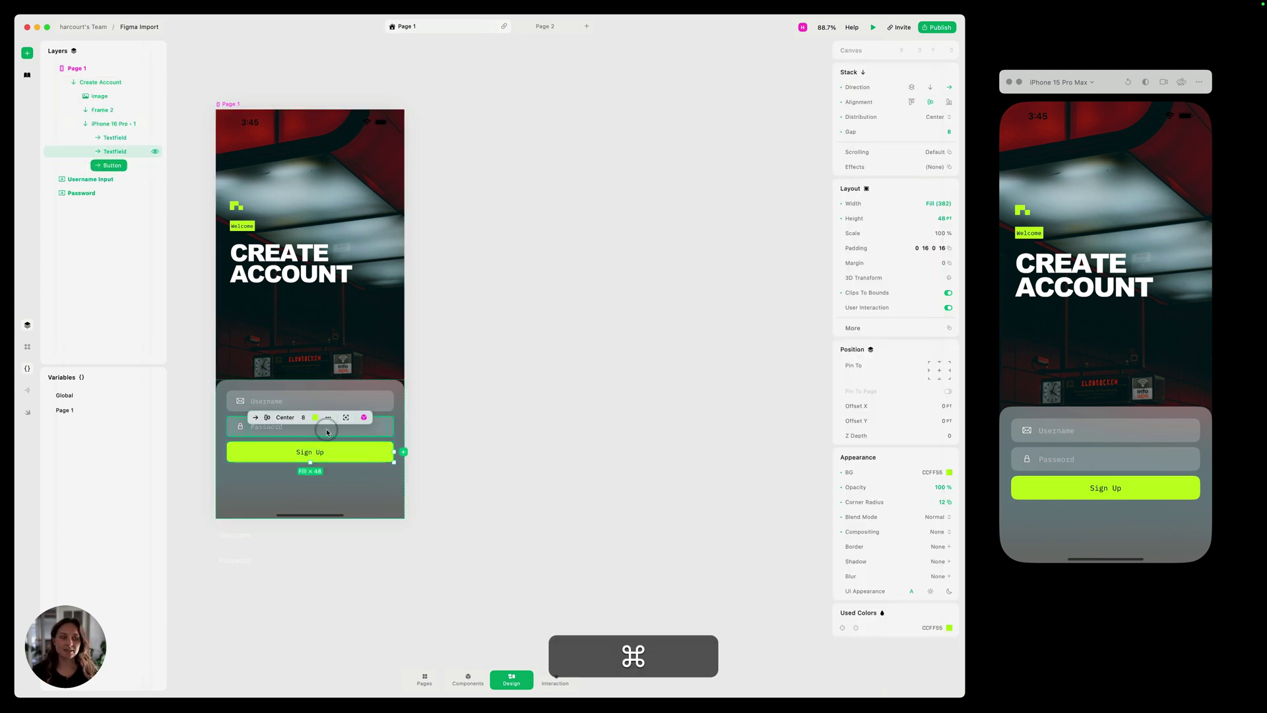
{"action": "left_click", "coordinate": [556, 677]}
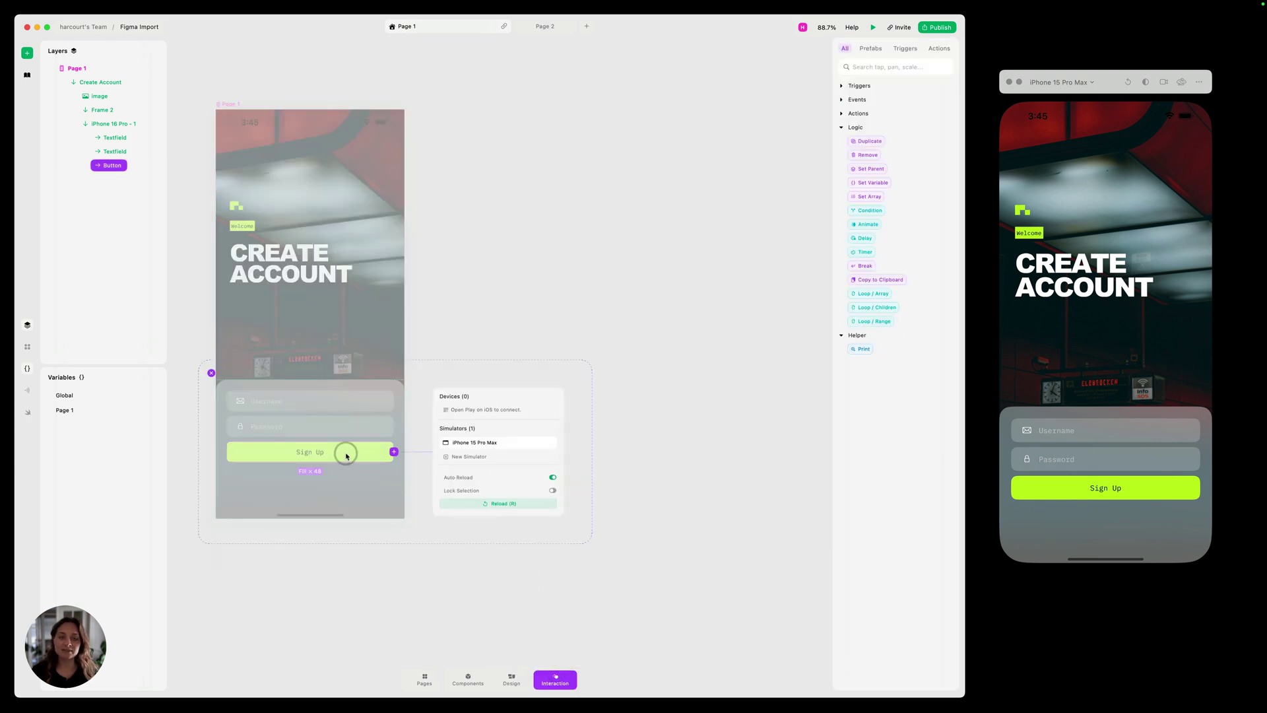
{"action": "left_click", "coordinate": [394, 451]}
{"action": "type", "text": "tap"}
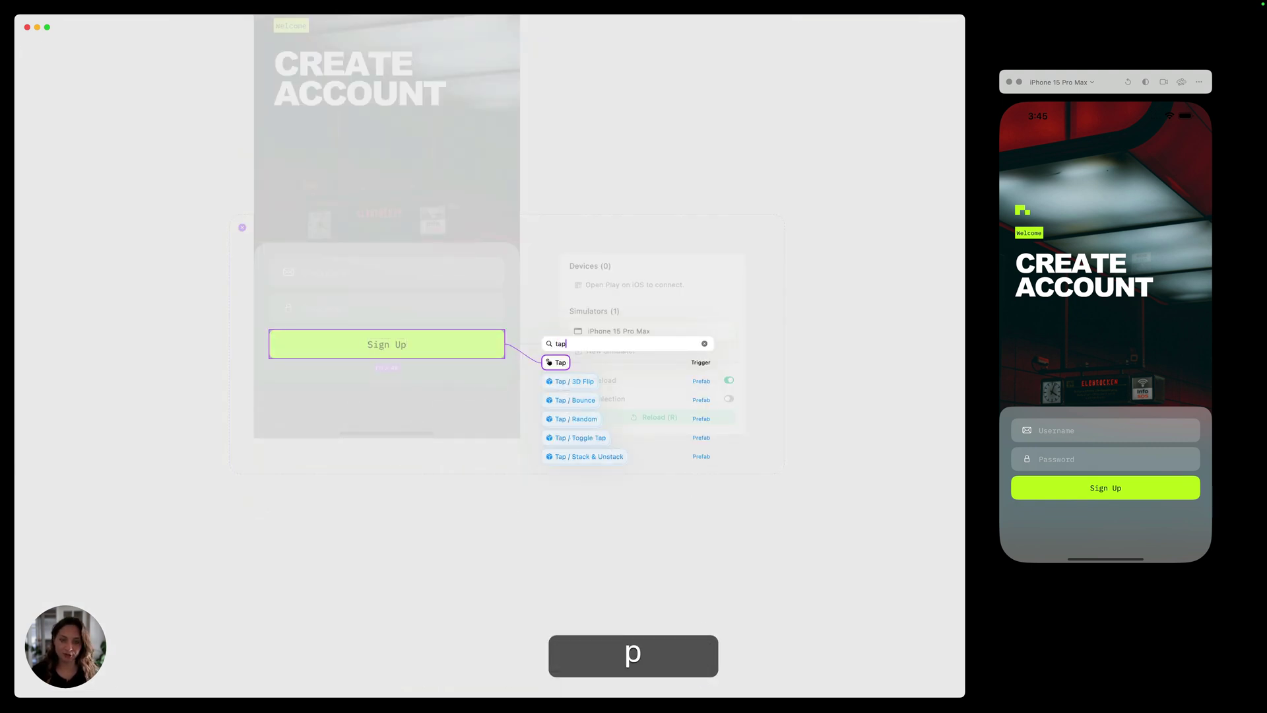
{"action": "key", "text": "Return"}
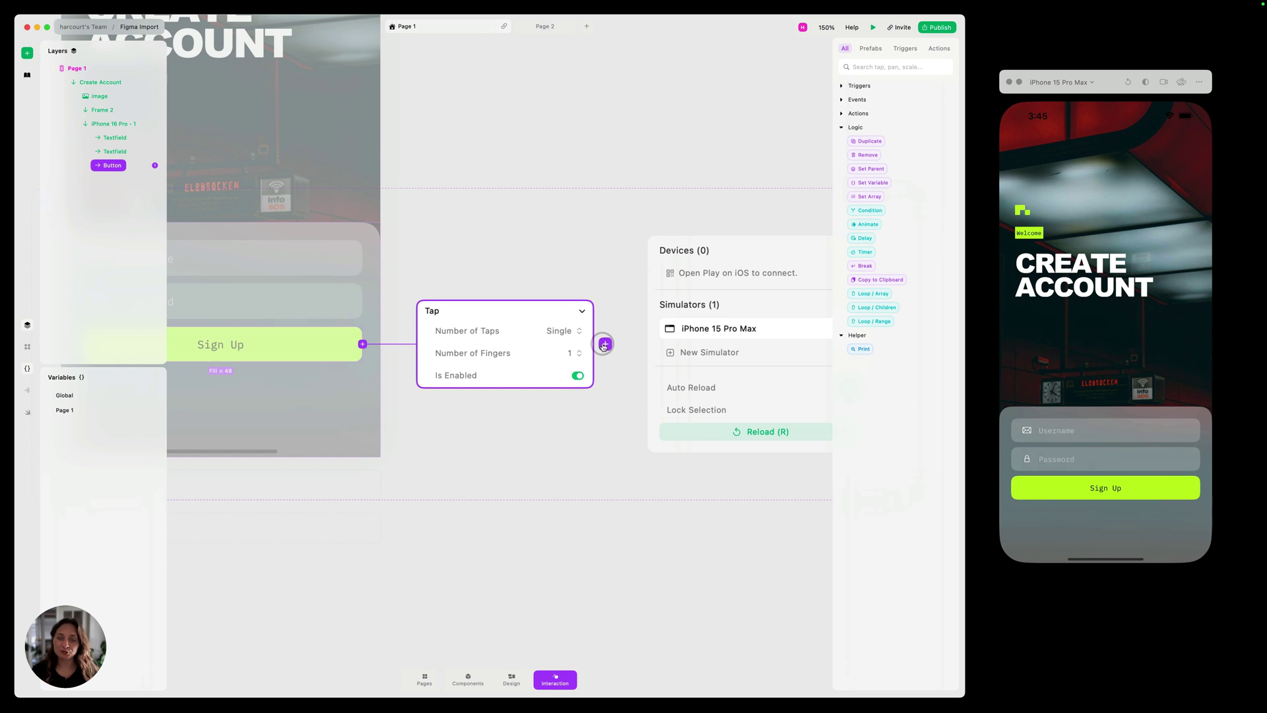
Step: Give the Tap trigger an Open Page action targeting Page 2
{"action": "left_click", "coordinate": [604, 344]}
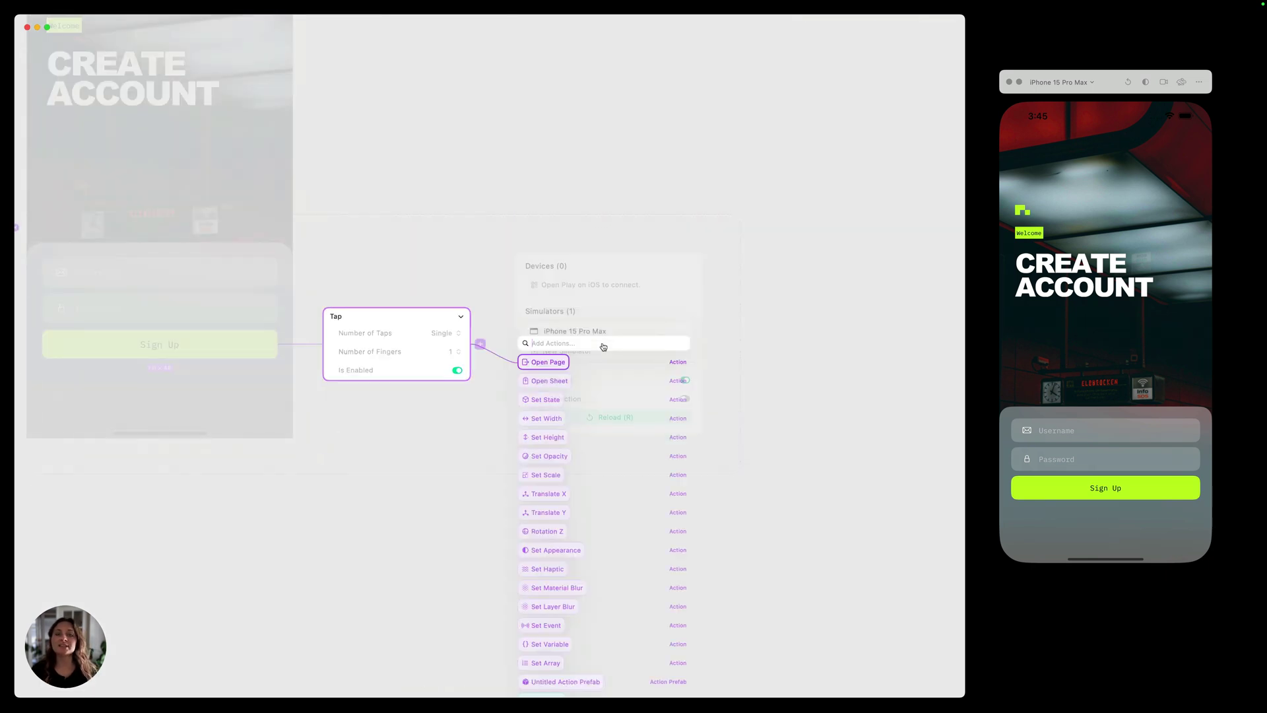
{"action": "left_click", "coordinate": [541, 362]}
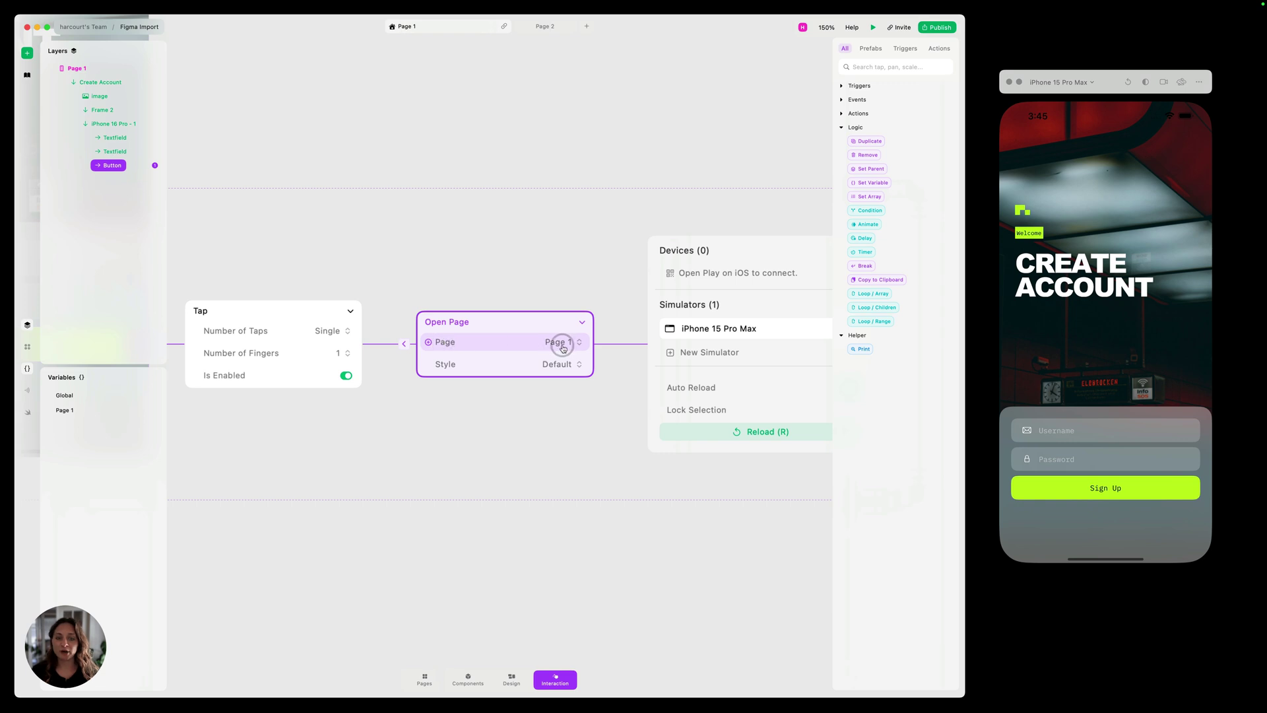
{"action": "left_click", "coordinate": [561, 344]}
{"action": "left_click", "coordinate": [571, 367]}
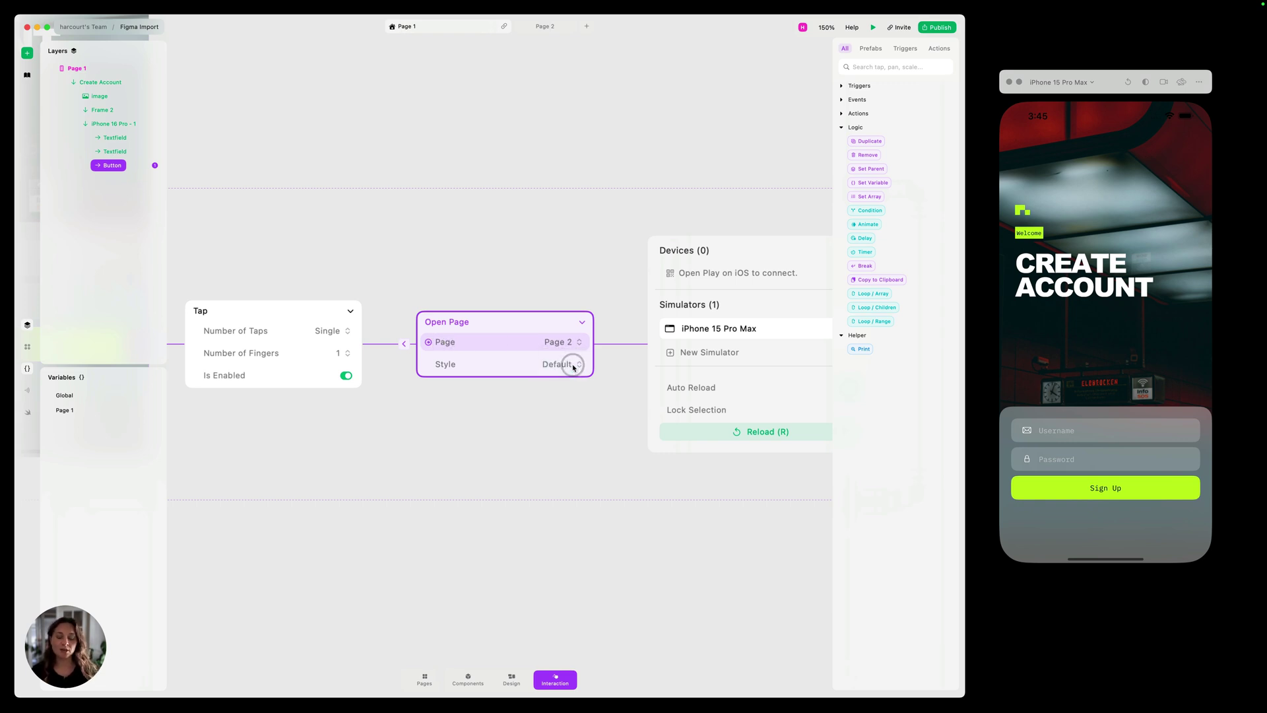
{"action": "left_click", "coordinate": [566, 363]}
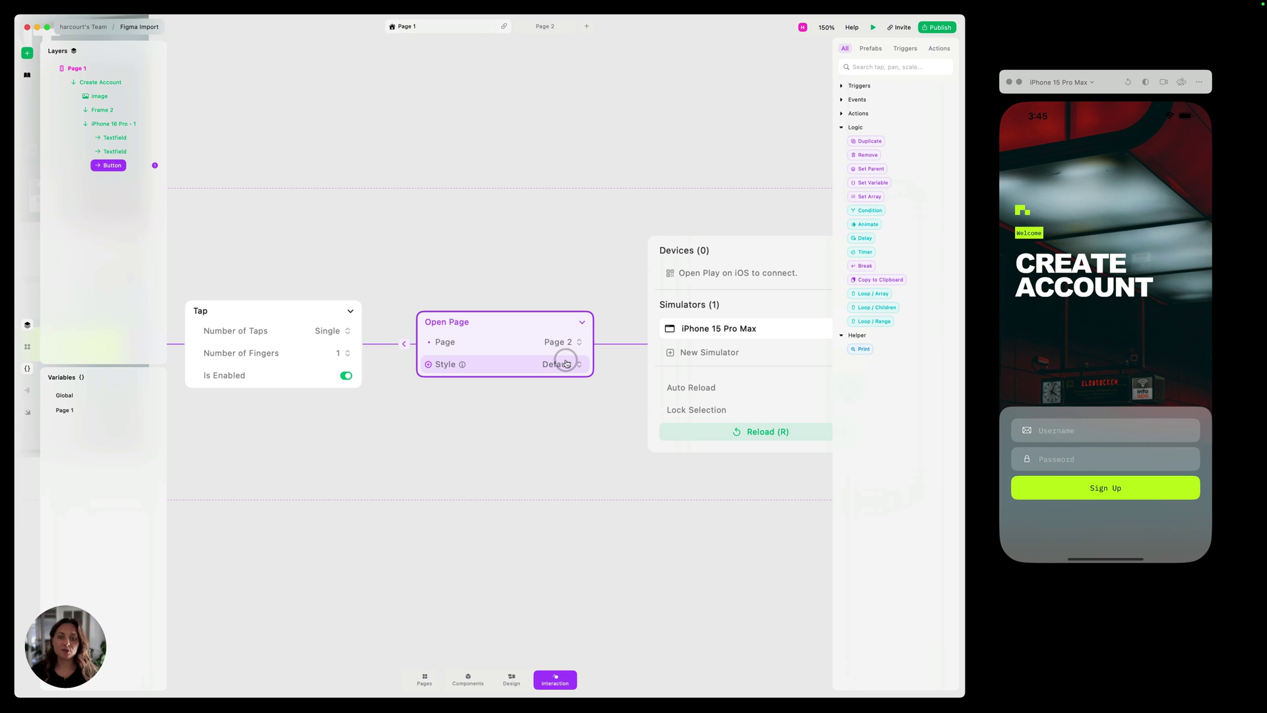
{"action": "left_click", "coordinate": [560, 410]}
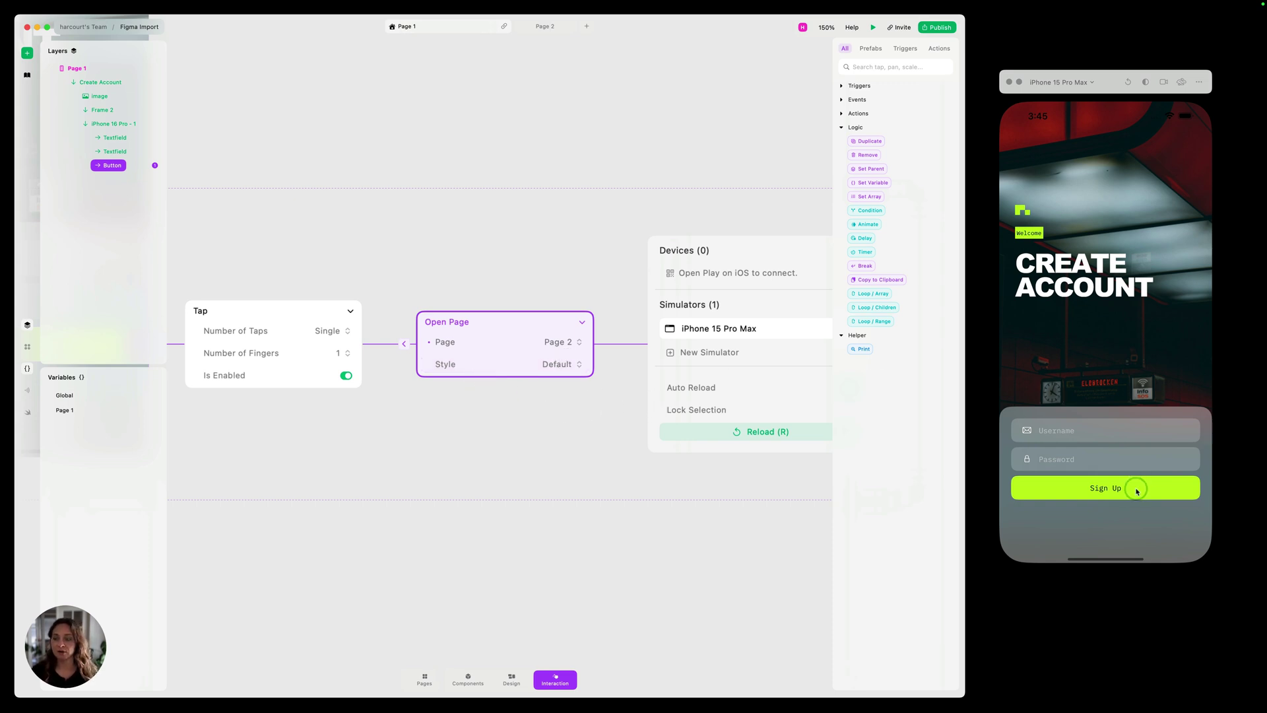
Step: Set the Page 2 presentation style to Full Screen and test Sign Up in the simulator
{"action": "left_click", "coordinate": [1155, 478]}
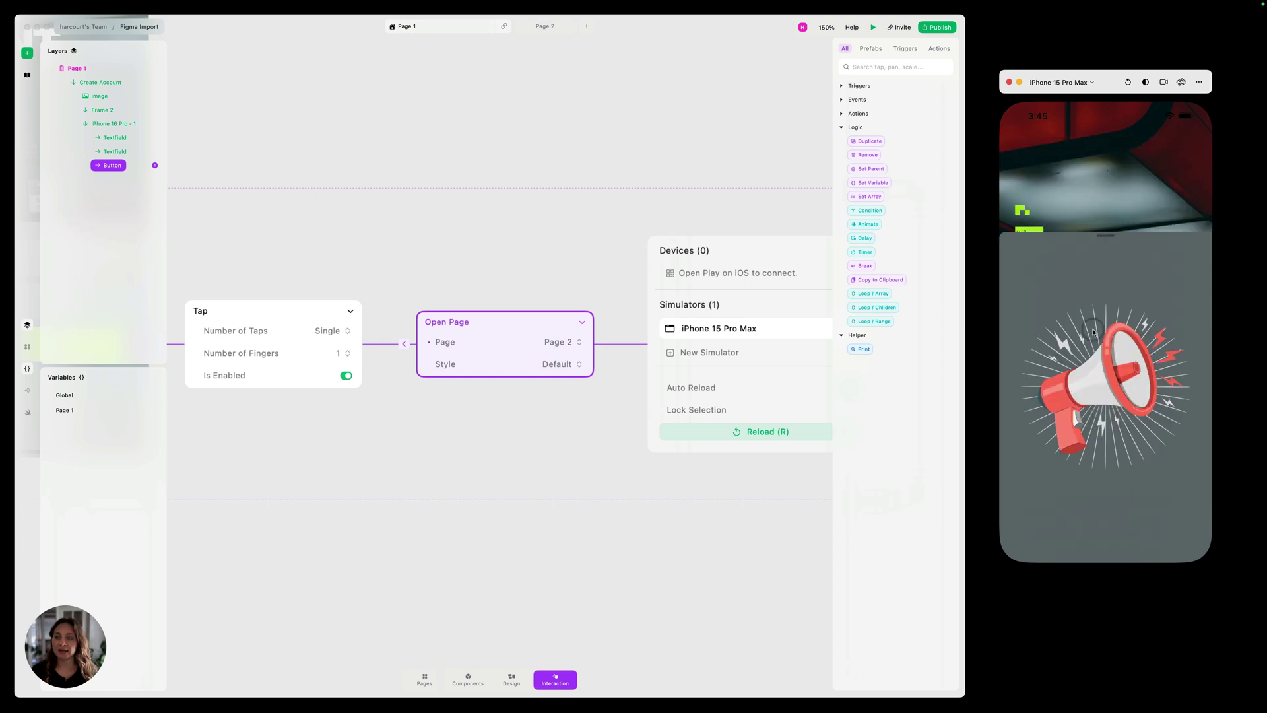
{"action": "left_click_drag", "start_coordinate": [1074, 192], "coordinate": [1066, 501]}
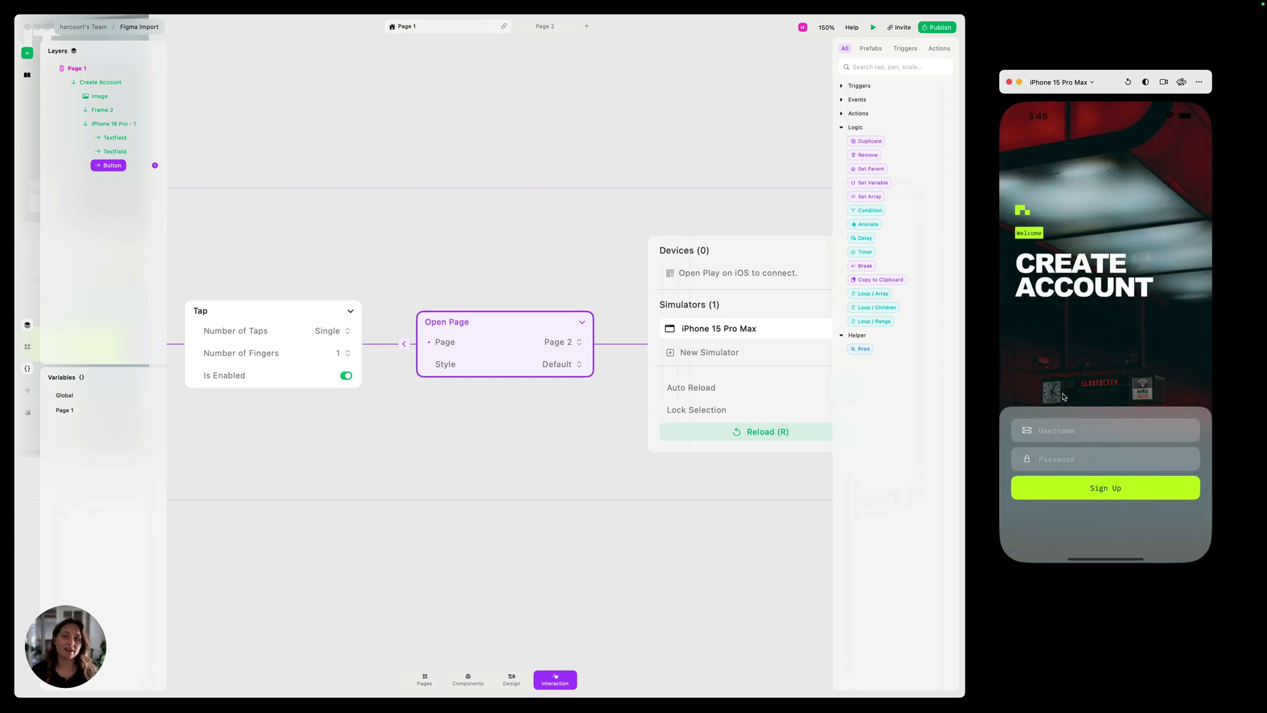
{"action": "left_click", "coordinate": [476, 362]}
{"action": "left_click", "coordinate": [516, 365]}
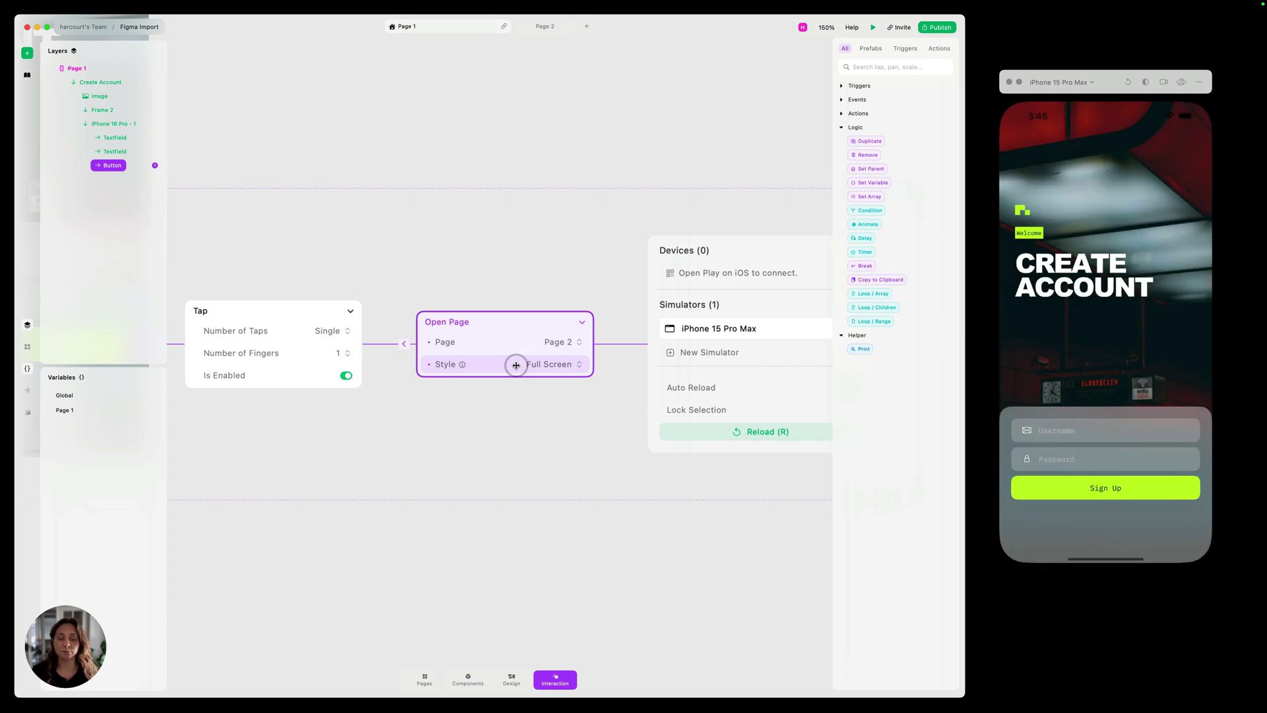
{"action": "left_click", "coordinate": [1060, 487]}
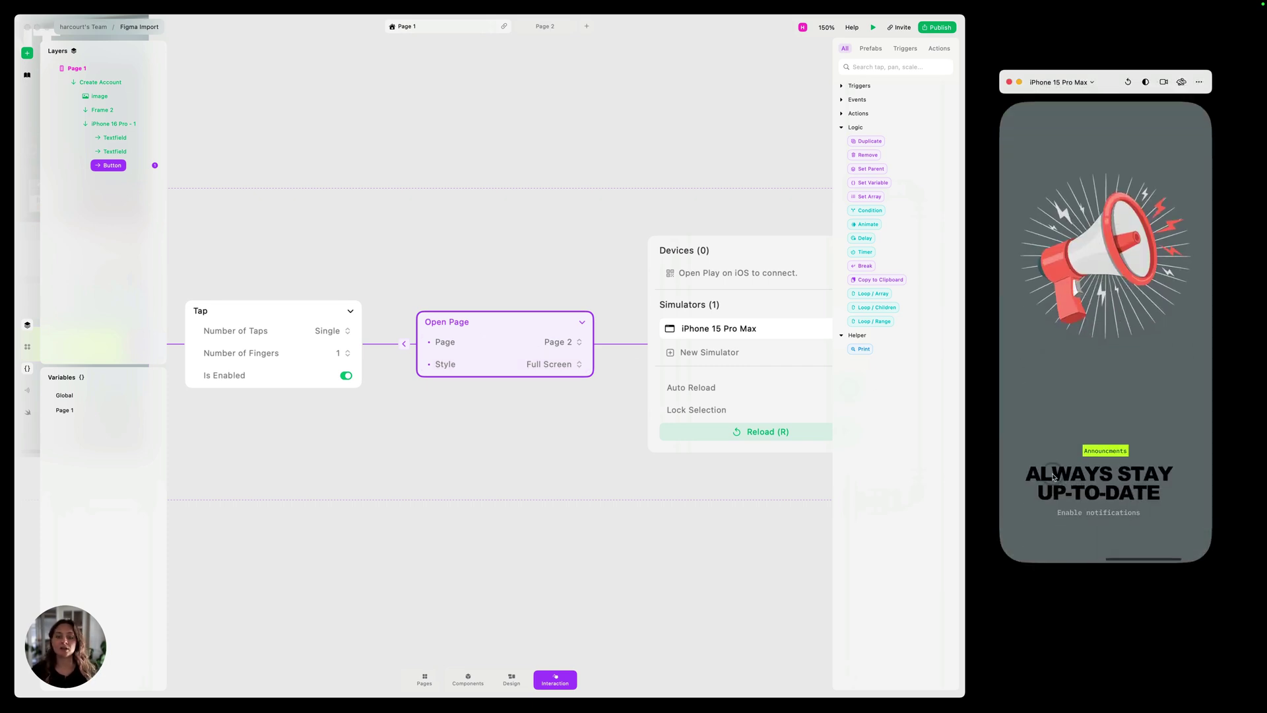
Step: Switch to a Custom transition with Push In, Ease In and 0.45 s, and test it
{"action": "left_click", "coordinate": [493, 362]}
{"action": "left_click", "coordinate": [538, 360]}
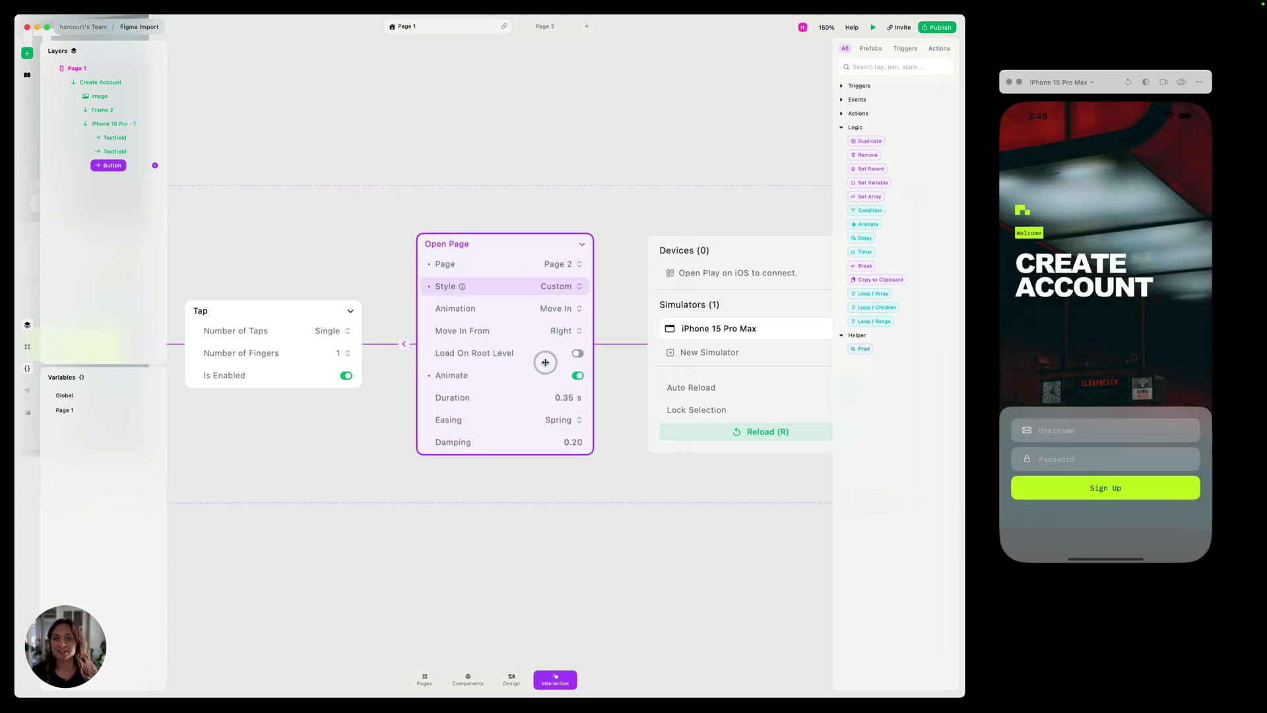
{"action": "left_click_drag", "start_coordinate": [470, 307], "coordinate": [515, 307]}
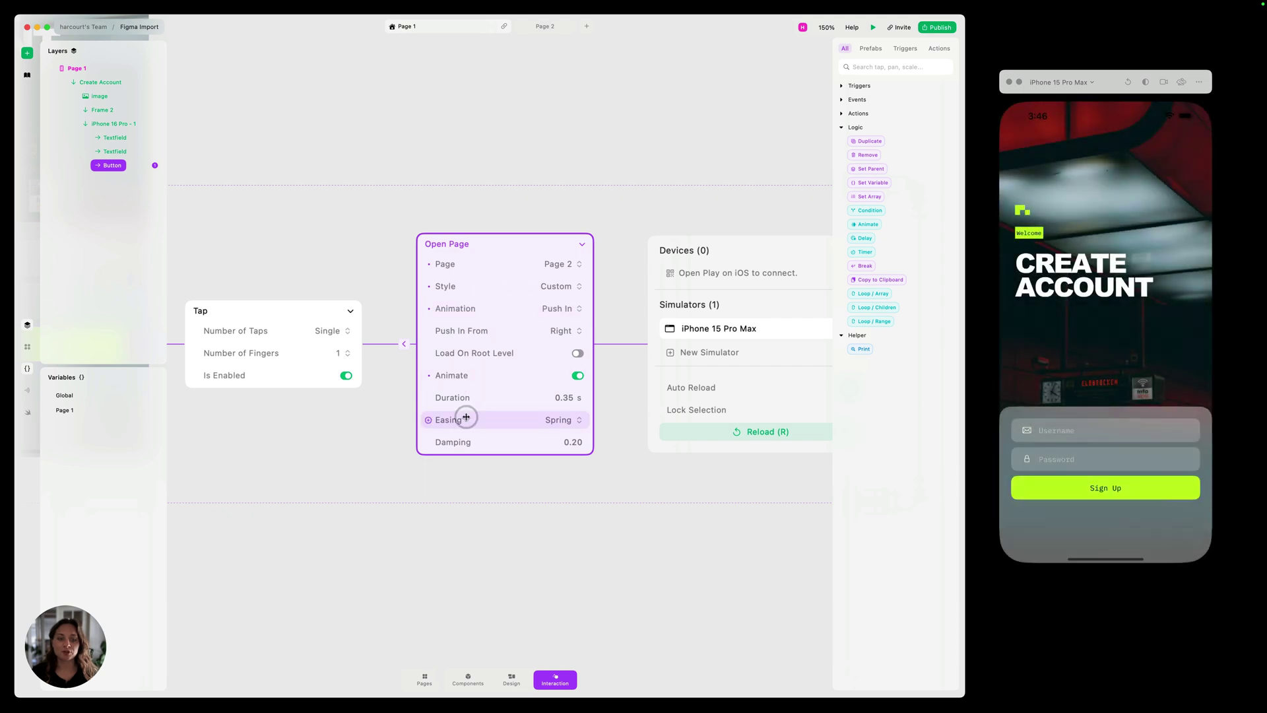
{"action": "left_click_drag", "start_coordinate": [467, 416], "coordinate": [377, 418]}
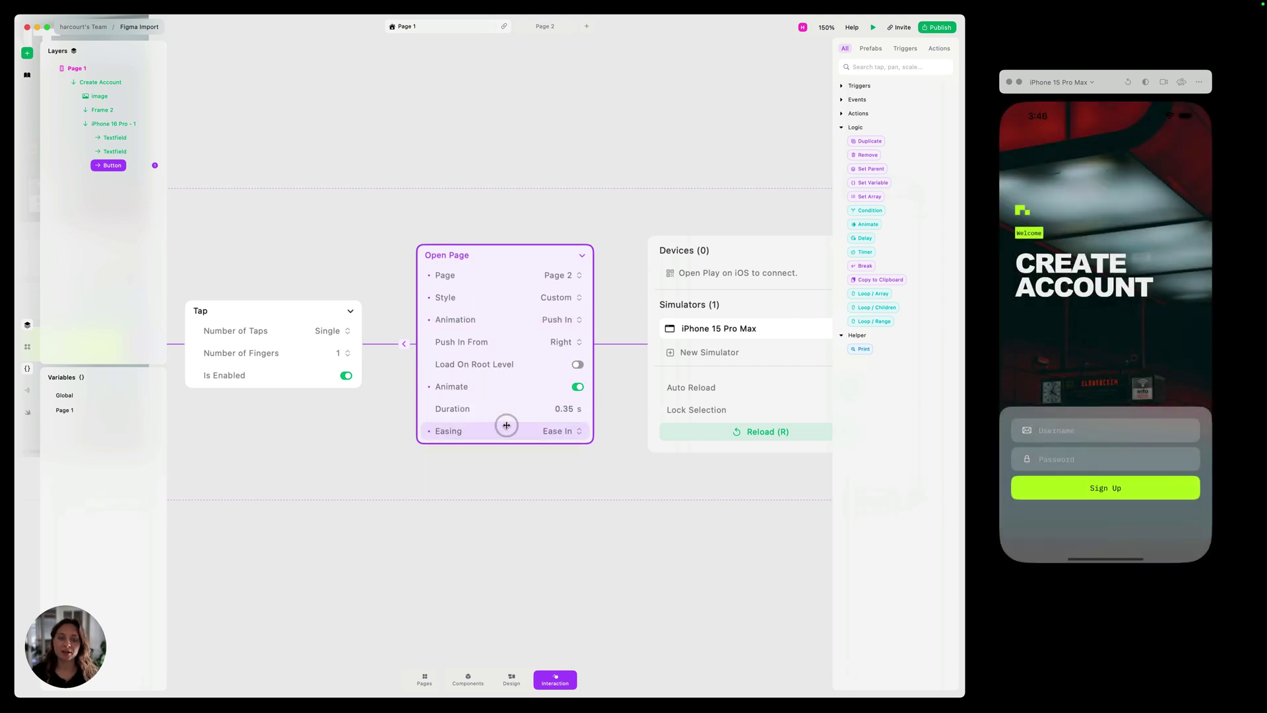
{"action": "mouse_move", "coordinate": [462, 407]}
{"action": "left_mouse_down"}
{"action": "mouse_move", "coordinate": [444, 407]}
{"action": "mouse_move", "coordinate": [465, 410]}
{"action": "left_mouse_up"}
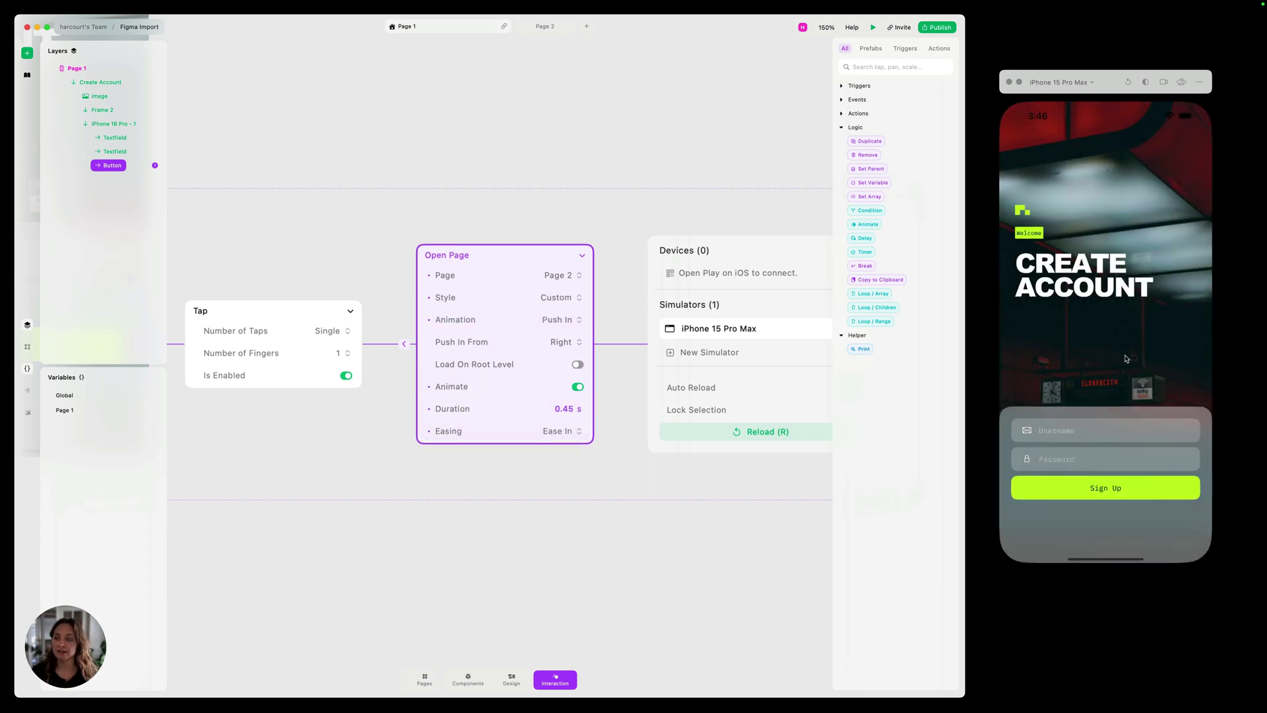
{"action": "left_click", "coordinate": [1105, 488]}
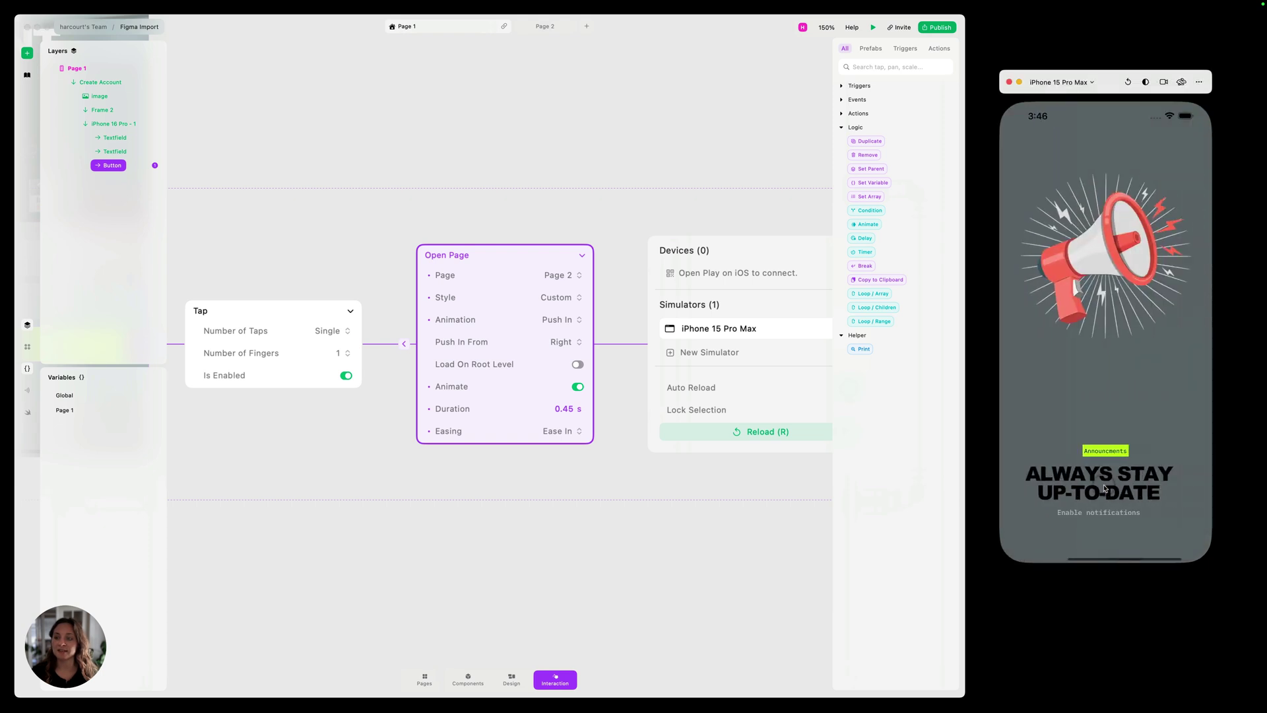
Step: Change the animation to Scale In from Right at 0.15 s, test it, and reset the simulator
{"action": "left_click_drag", "start_coordinate": [512, 320], "coordinate": [458, 323]}
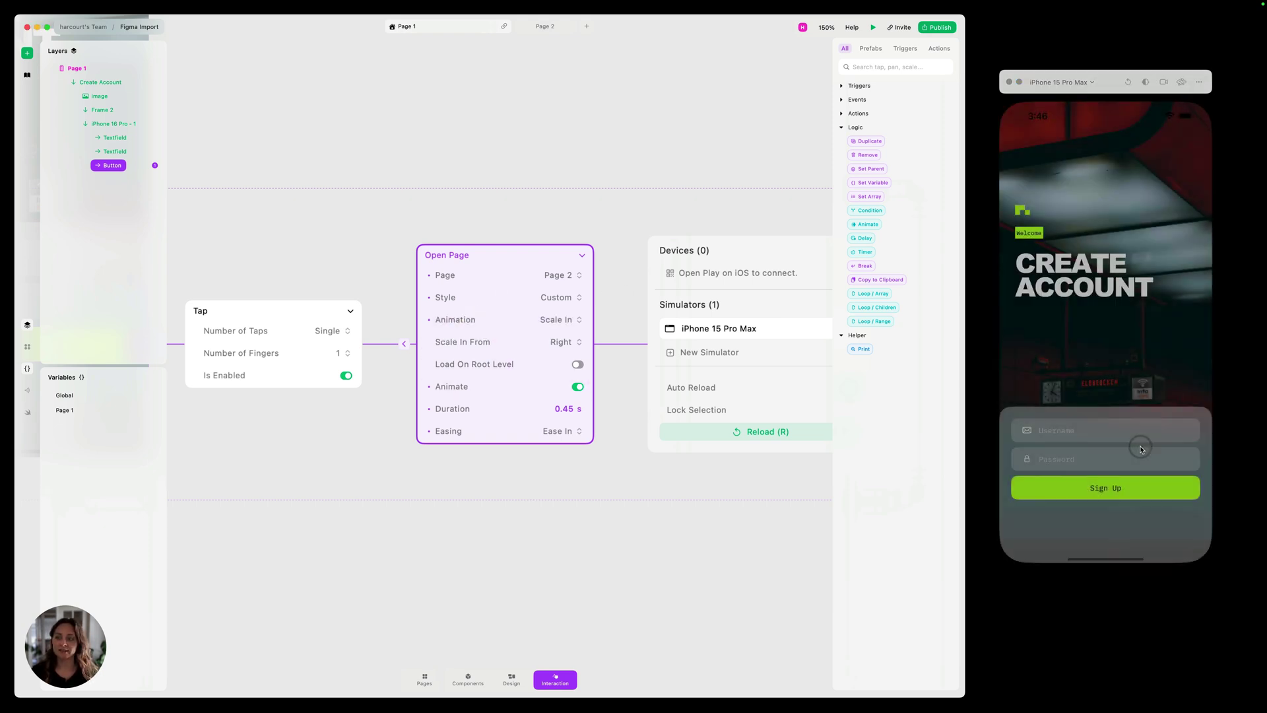
{"action": "left_click", "coordinate": [1115, 492]}
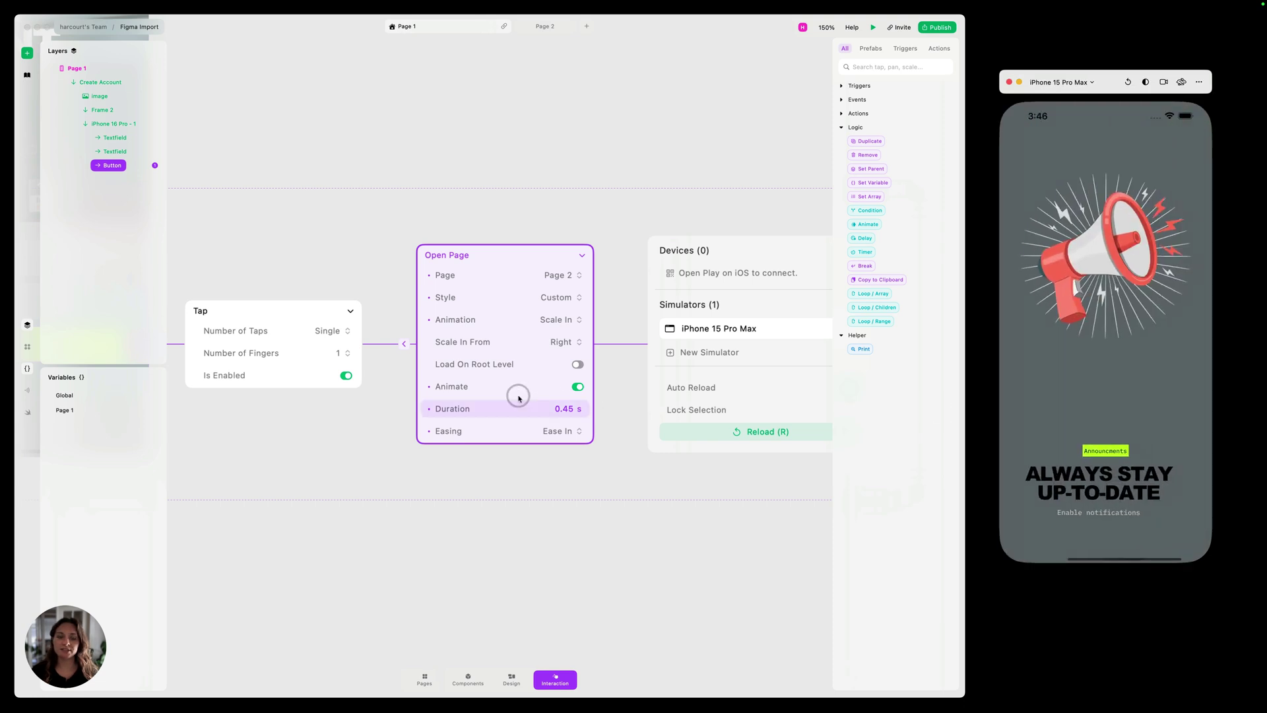
{"action": "left_click_drag", "start_coordinate": [517, 407], "coordinate": [471, 408]}
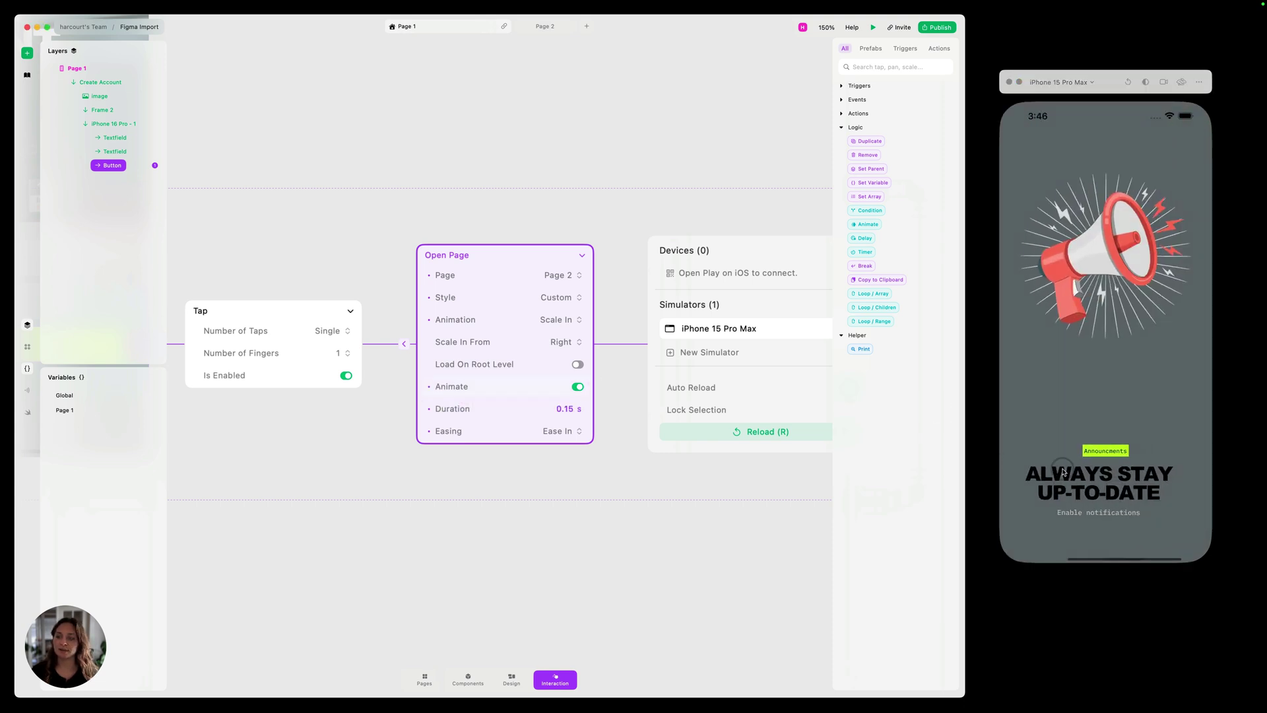
{"action": "left_click", "coordinate": [1115, 490]}
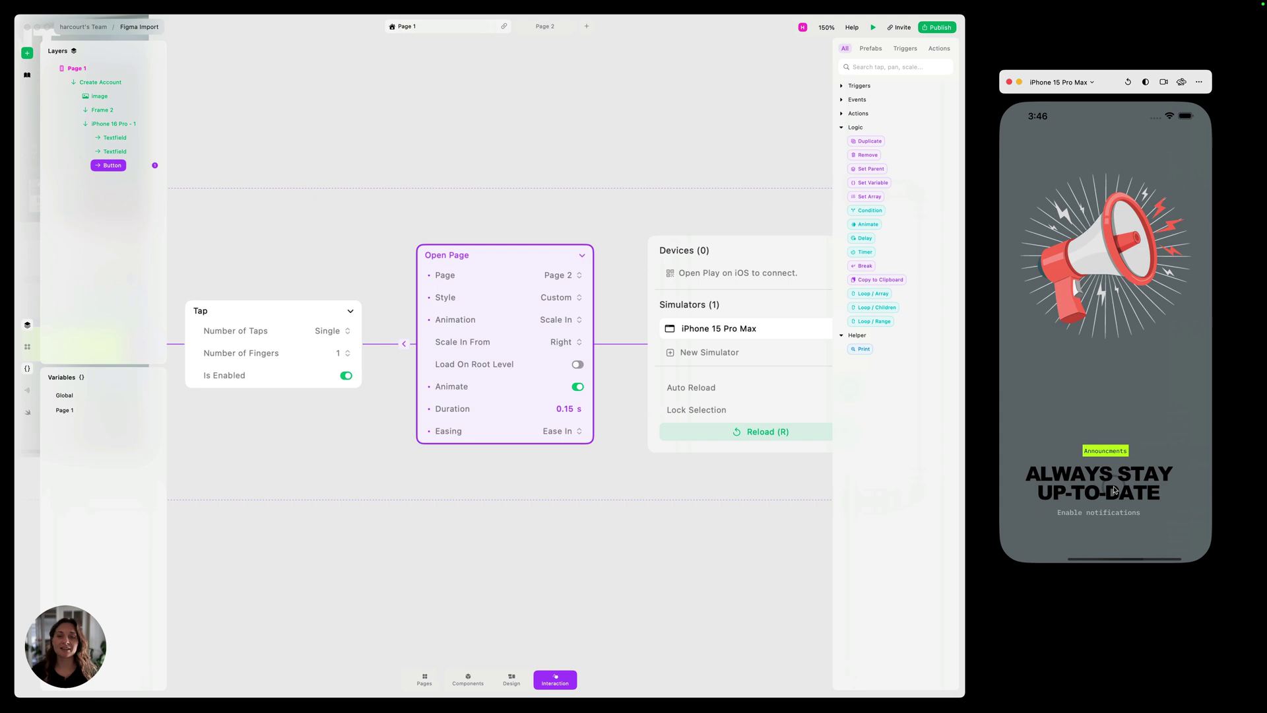
{"action": "key", "text": "r"}
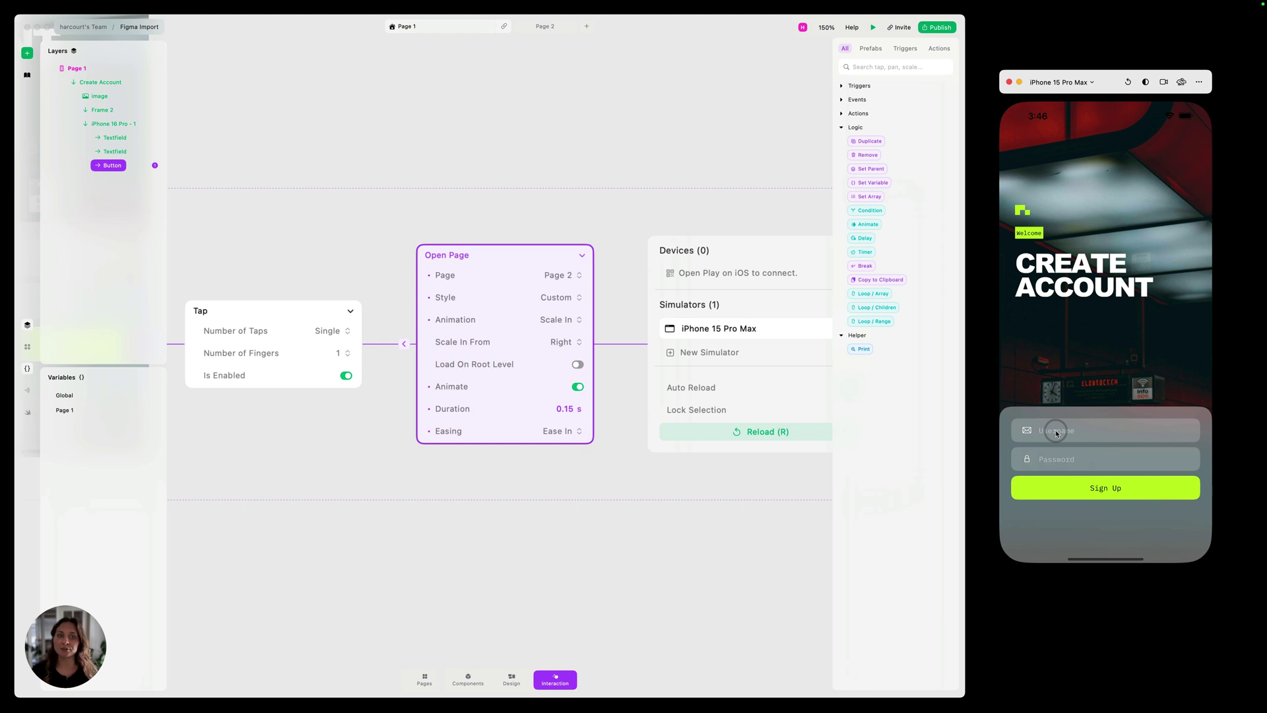
Step: Replace the static Username placeholder with the native Username Input field
{"action": "left_click", "coordinate": [510, 678]}
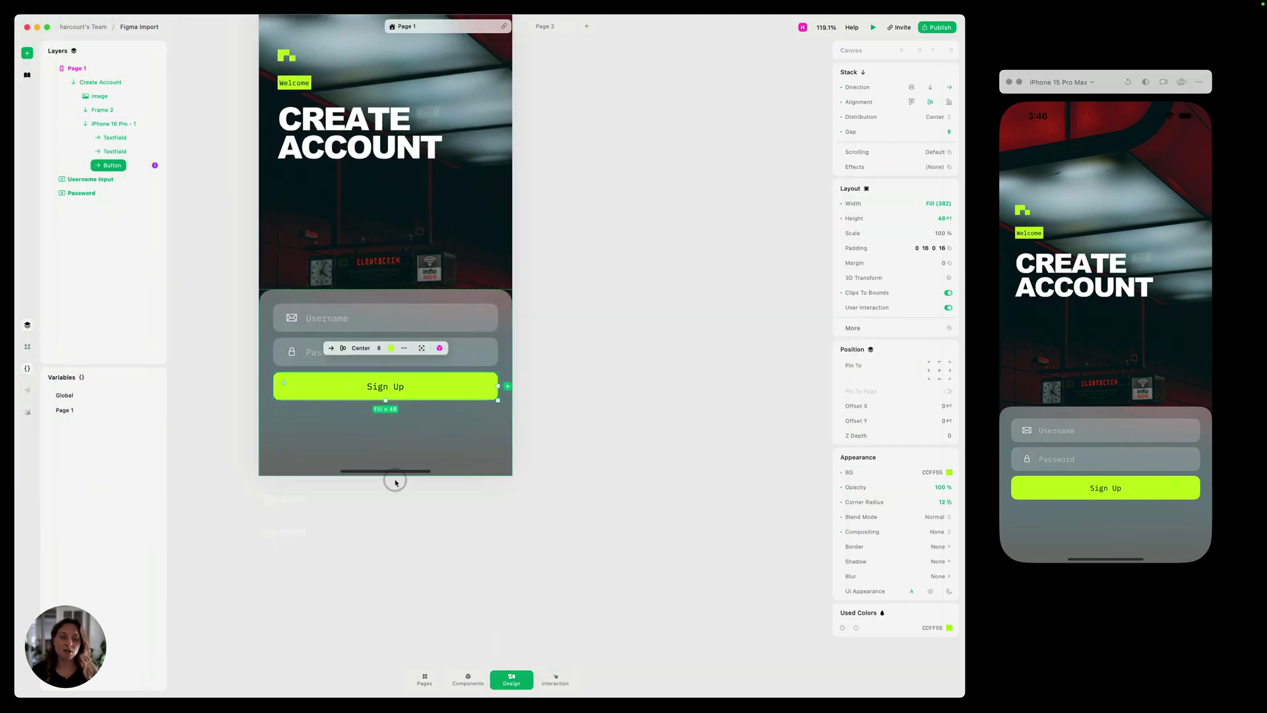
{"action": "left_click", "coordinate": [281, 547]}
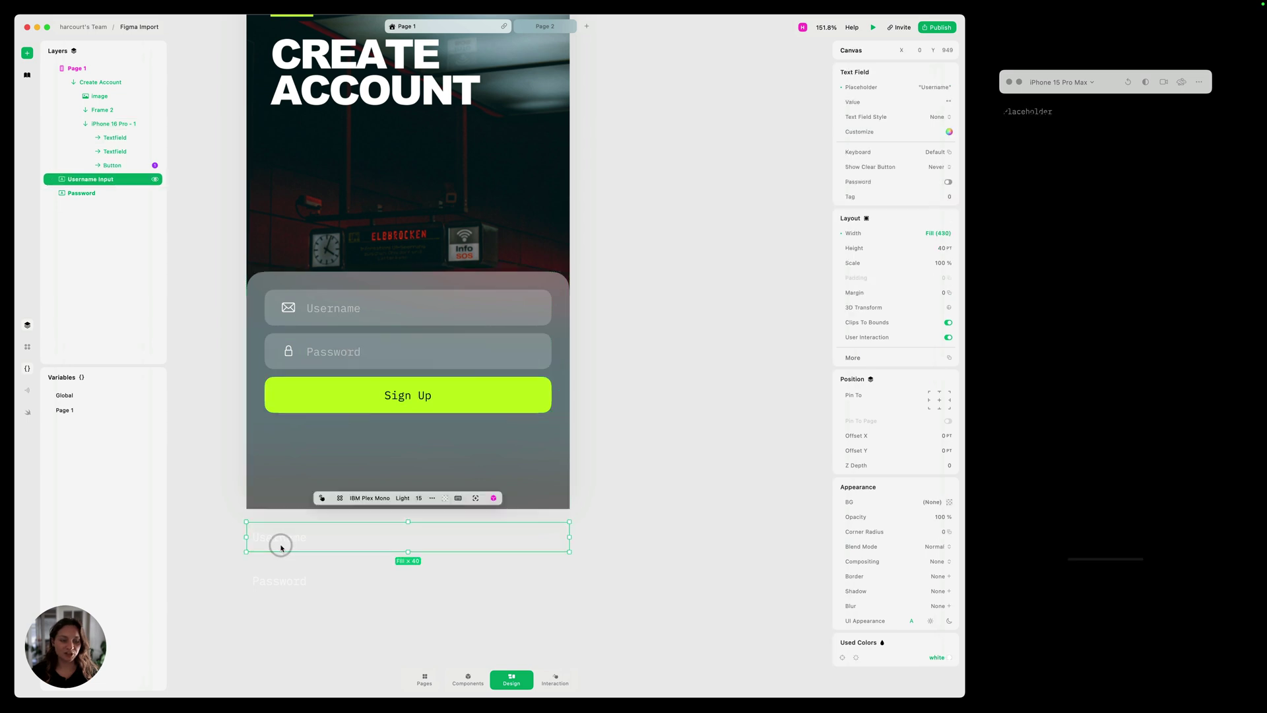
{"action": "left_click", "coordinate": [330, 311]}
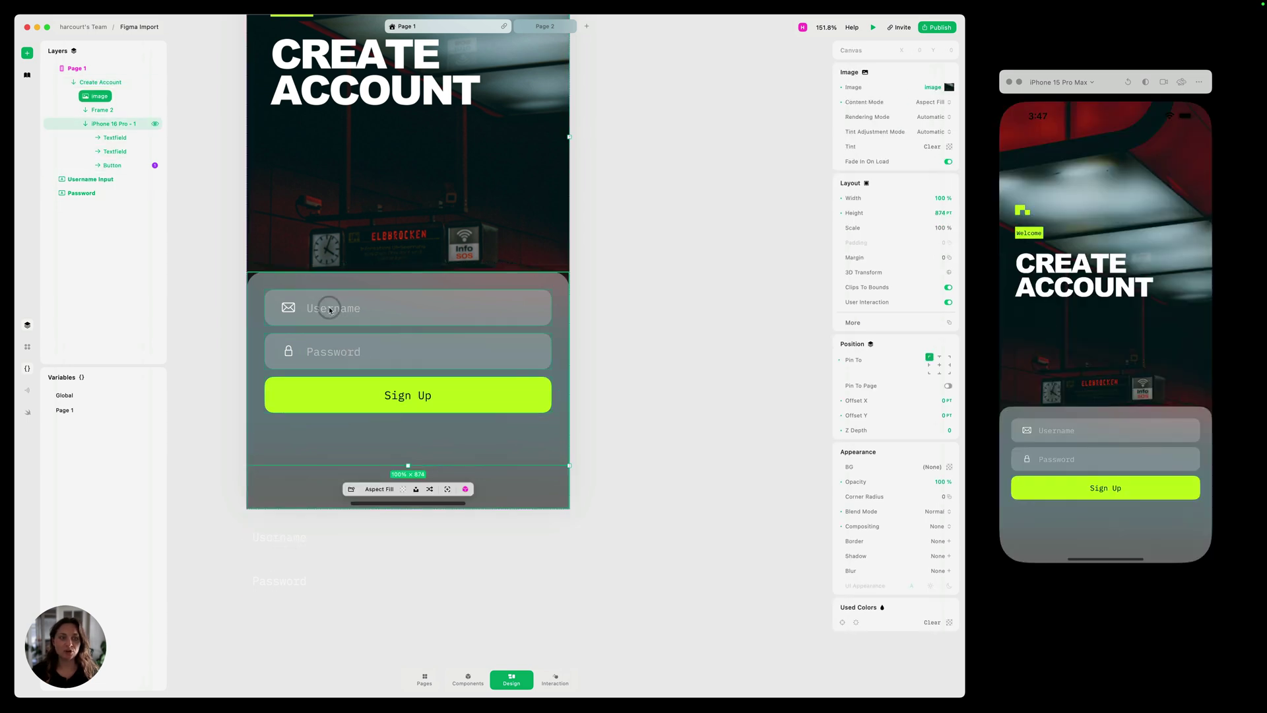
{"action": "left_click", "coordinate": [115, 137]}
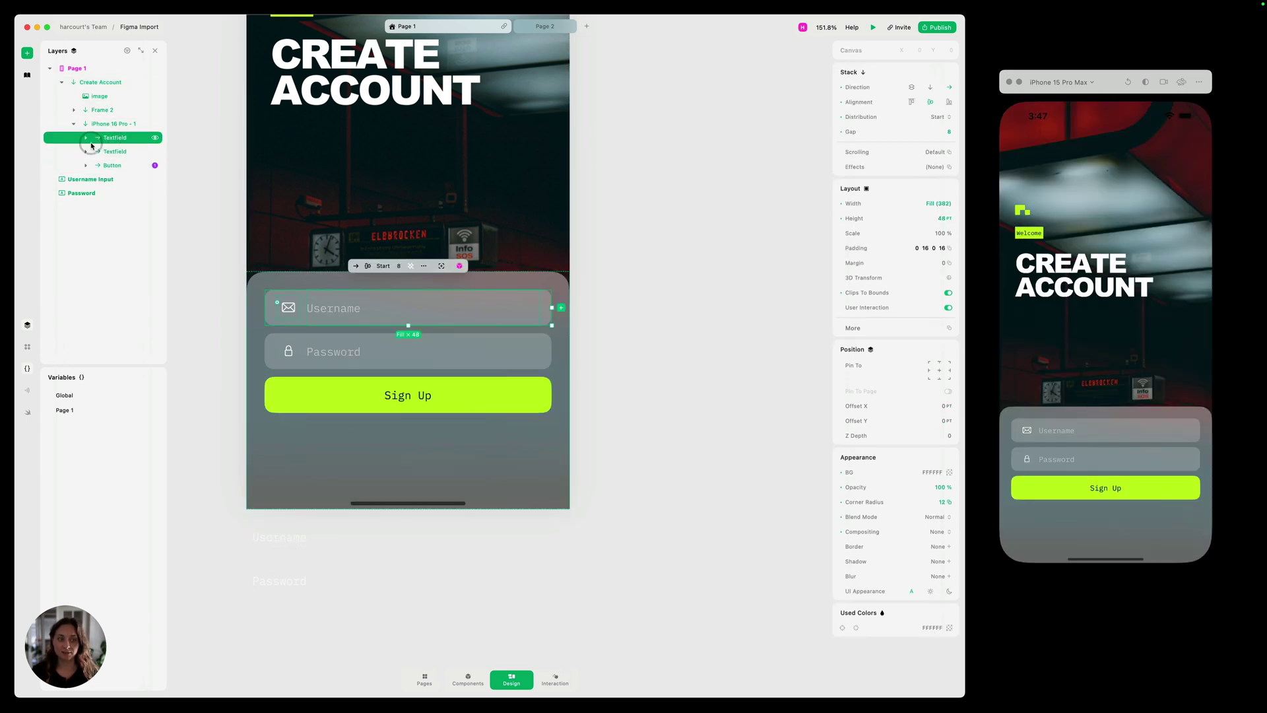
{"action": "left_click", "coordinate": [338, 310]}
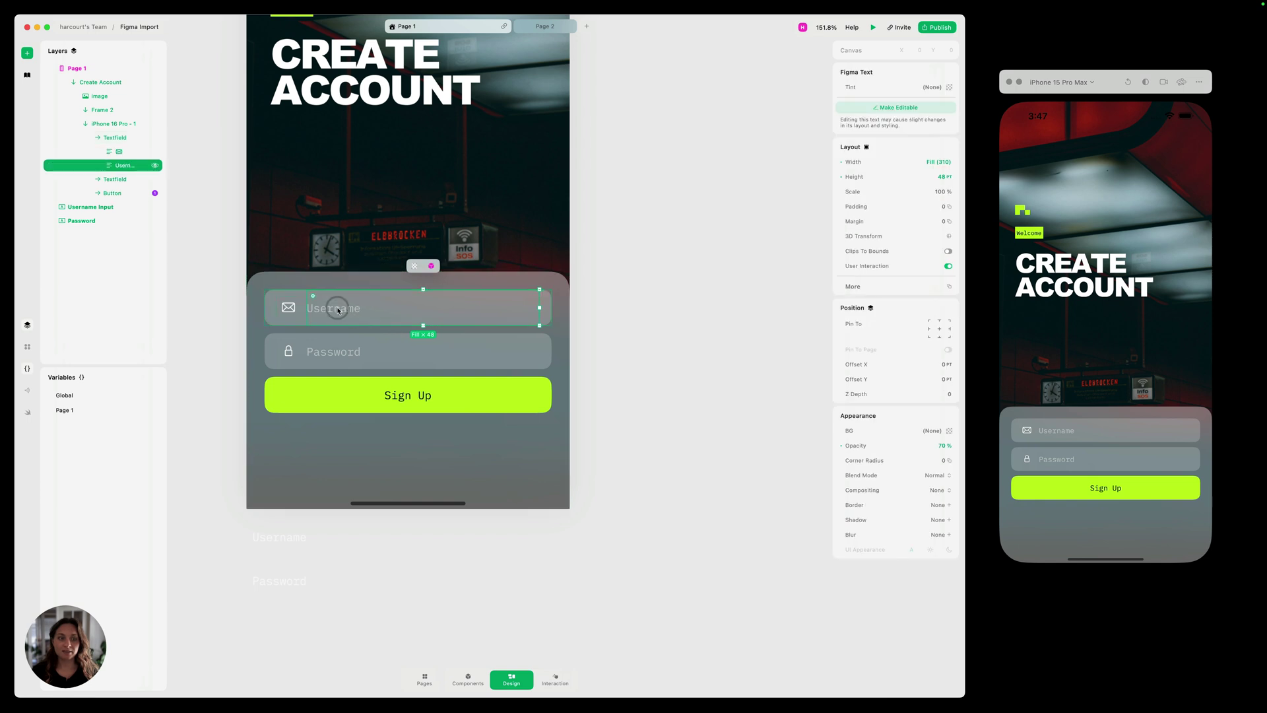
{"action": "key", "text": "BackSpace"}
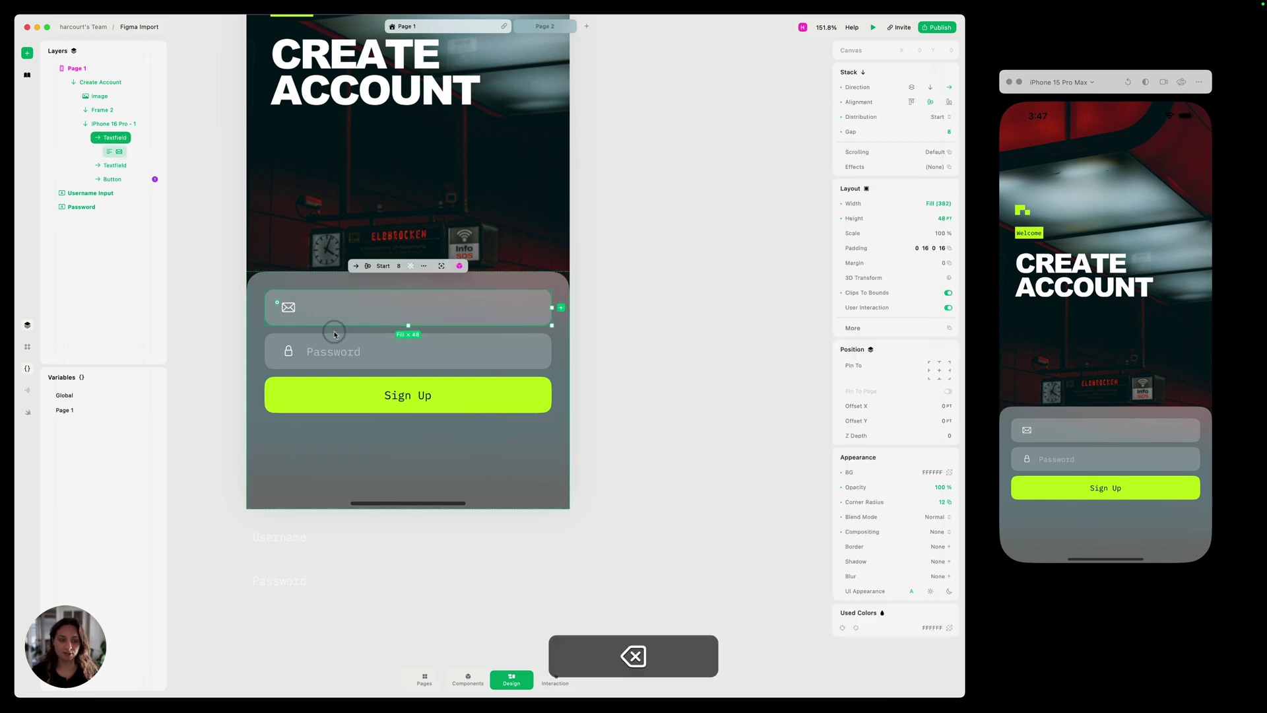
{"action": "left_click", "coordinate": [284, 538]}
{"action": "left_click_drag", "start_coordinate": [288, 543], "coordinate": [359, 312]}
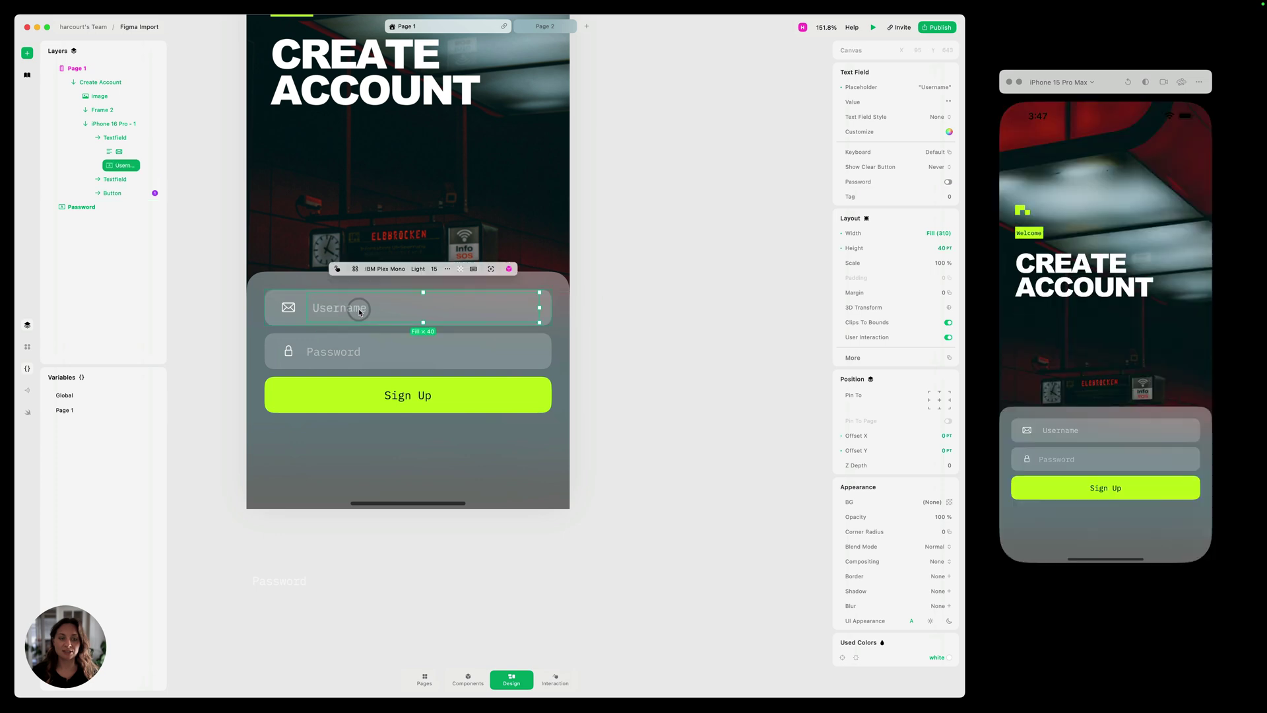
Step: Replace the static Password placeholder with the native Password input field
{"action": "left_click", "coordinate": [347, 352]}
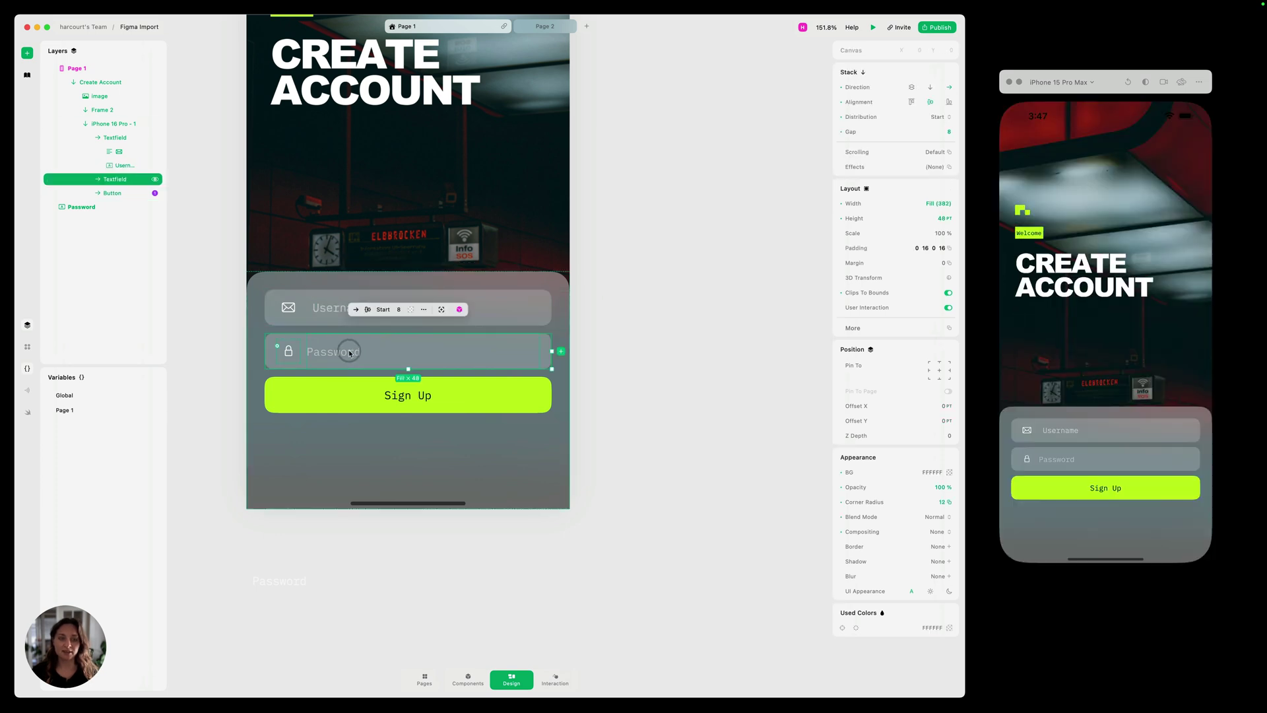
{"action": "left_click", "coordinate": [347, 352]}
{"action": "key", "text": "BackSpace"}
{"action": "left_click", "coordinate": [295, 579]}
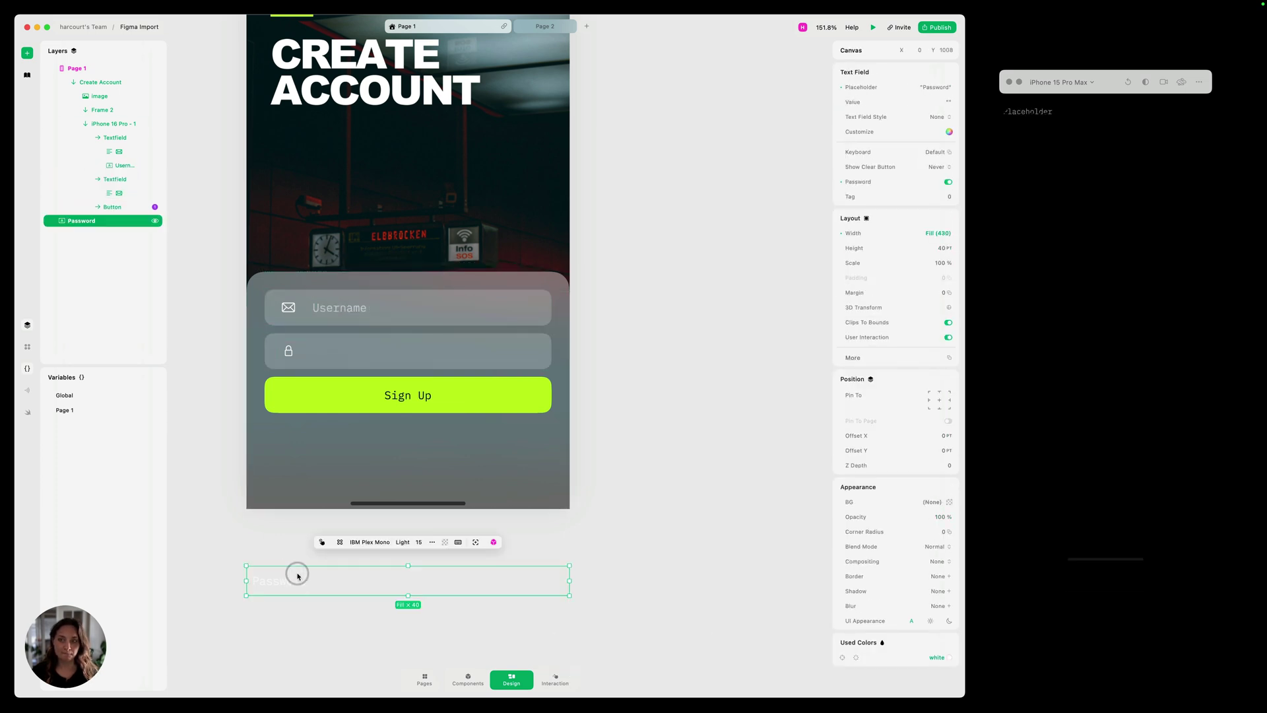
{"action": "left_click_drag", "start_coordinate": [295, 579], "coordinate": [343, 349]}
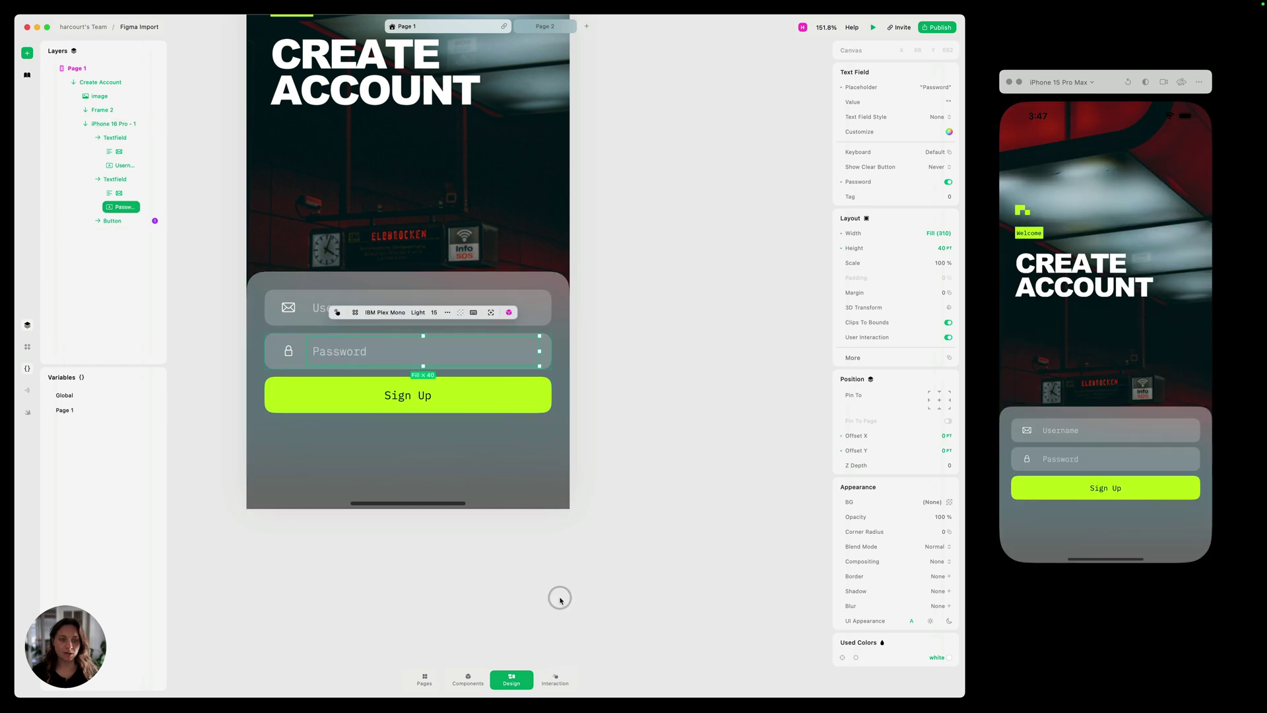
Step: Set the Stack Gap between each text field's icon and input to 8
{"action": "left_click", "coordinate": [560, 599]}
{"action": "left_click", "coordinate": [271, 308]}
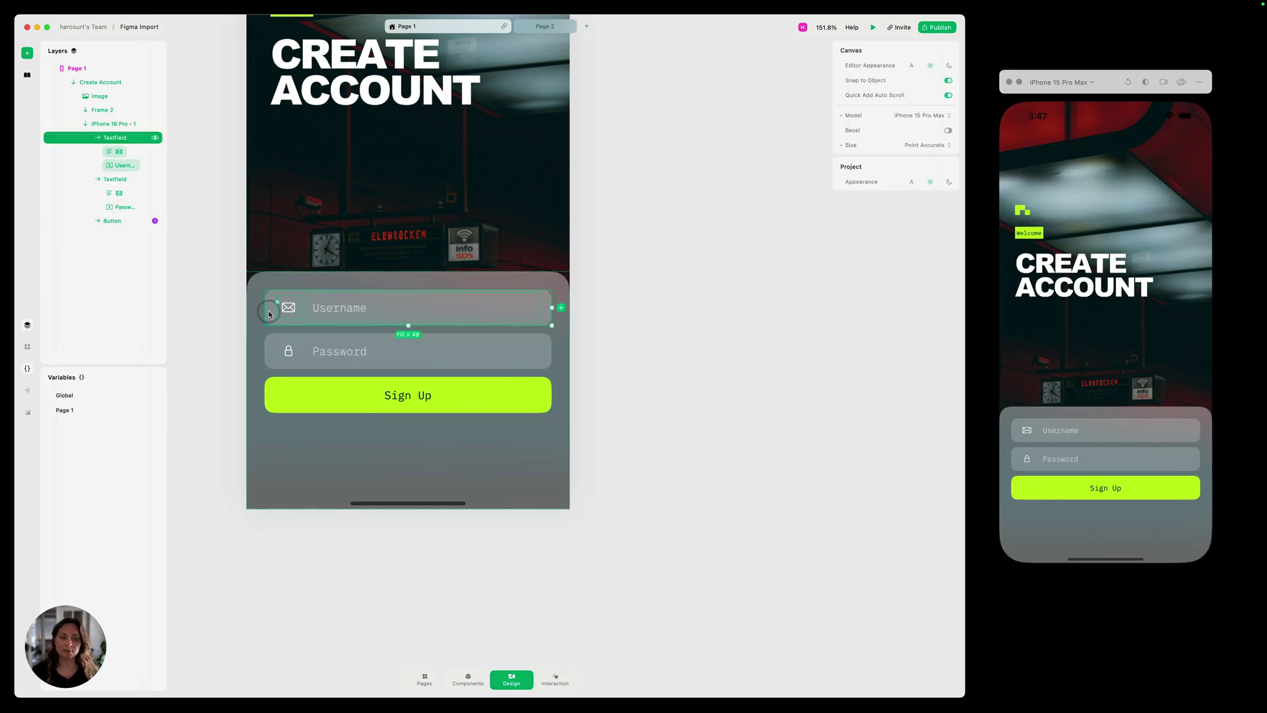
{"action": "mouse_move", "coordinate": [872, 130]}
{"action": "left_mouse_down"}
{"action": "mouse_move", "coordinate": [894, 130]}
{"action": "mouse_move", "coordinate": [858, 131]}
{"action": "left_mouse_up"}
{"action": "left_click", "coordinate": [305, 342]}
{"action": "left_click", "coordinate": [672, 499]}
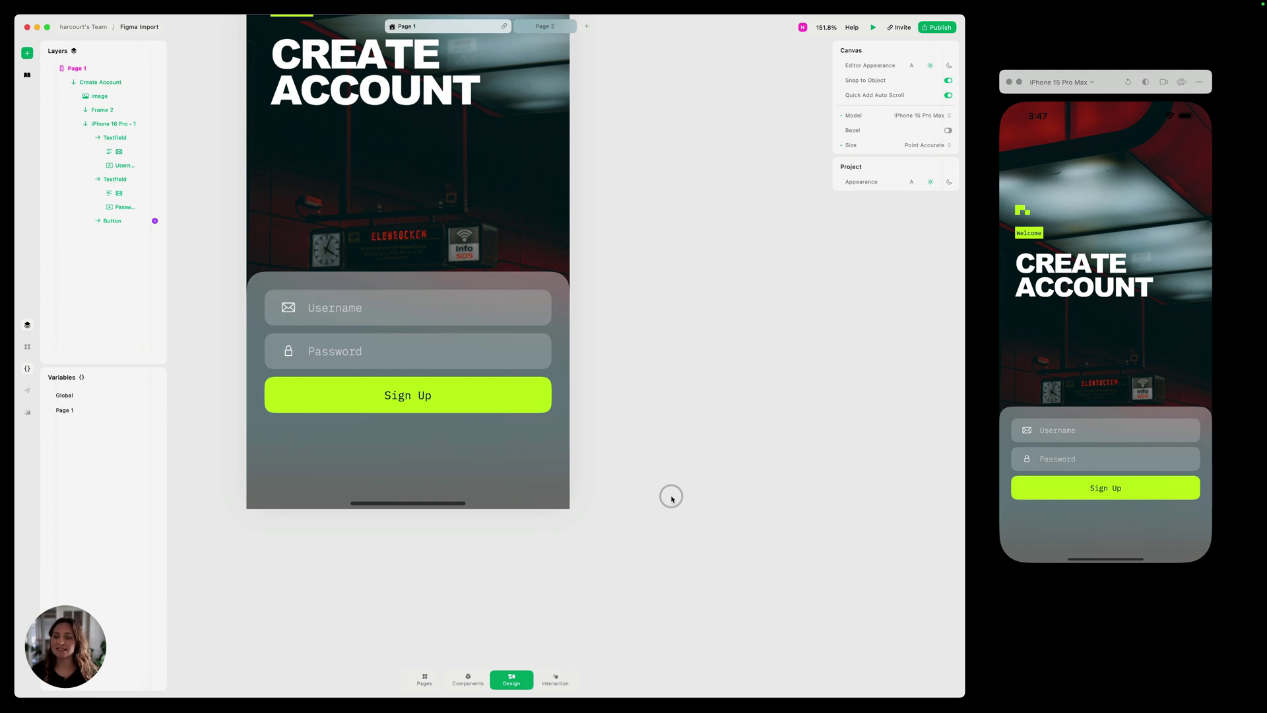
Step: Type a username and password into the simulator's form and tap Sign Up
{"action": "left_click", "coordinate": [1058, 429]}
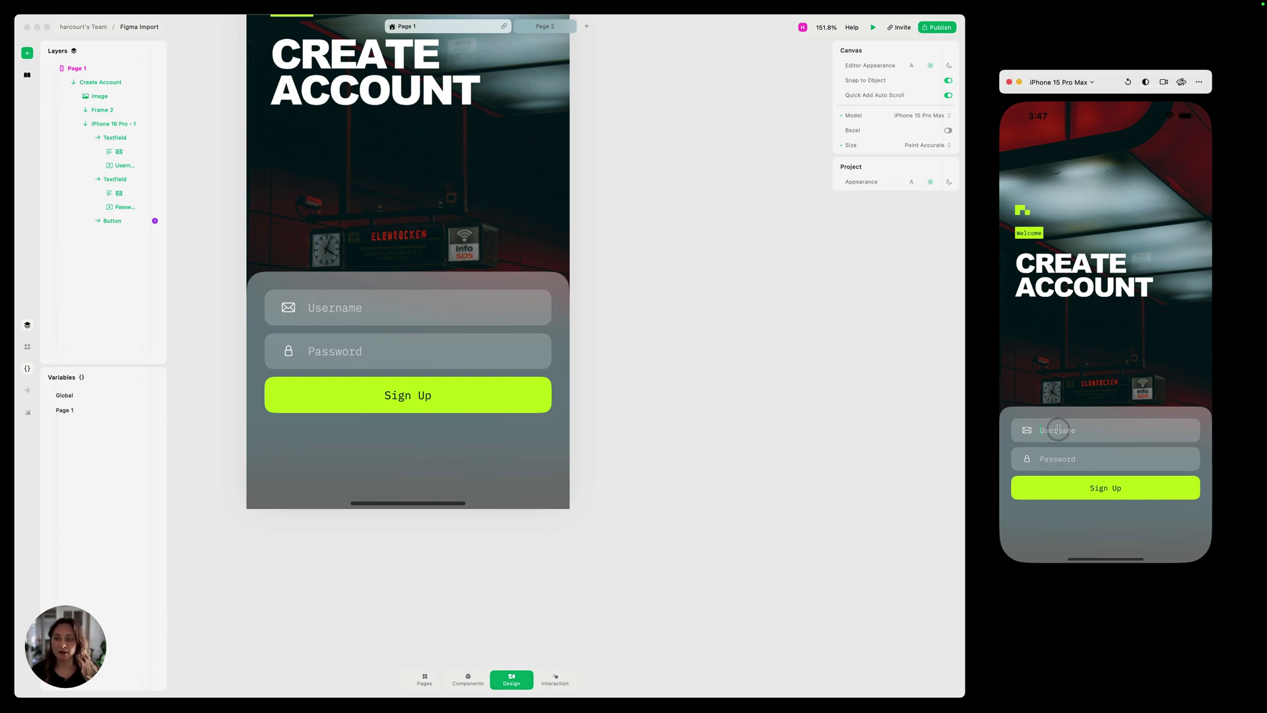
{"action": "type", "text": "harcourt"}
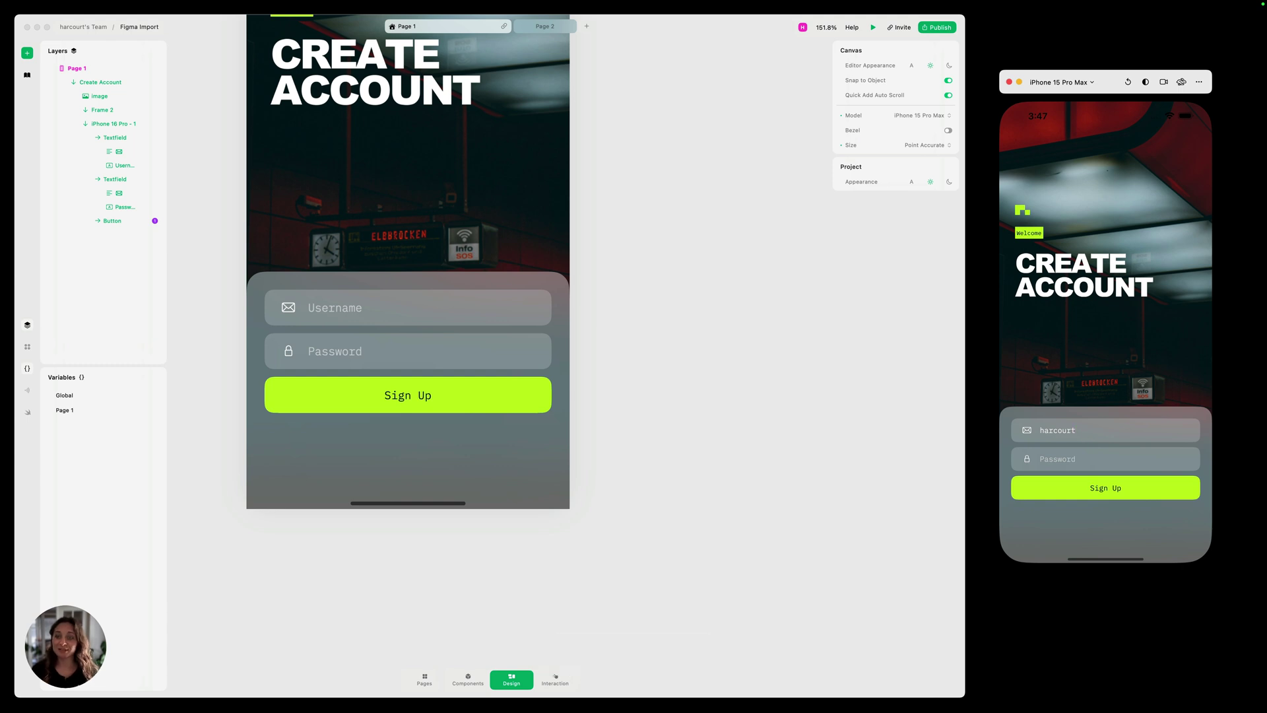
{"action": "left_click", "coordinate": [1057, 456]}
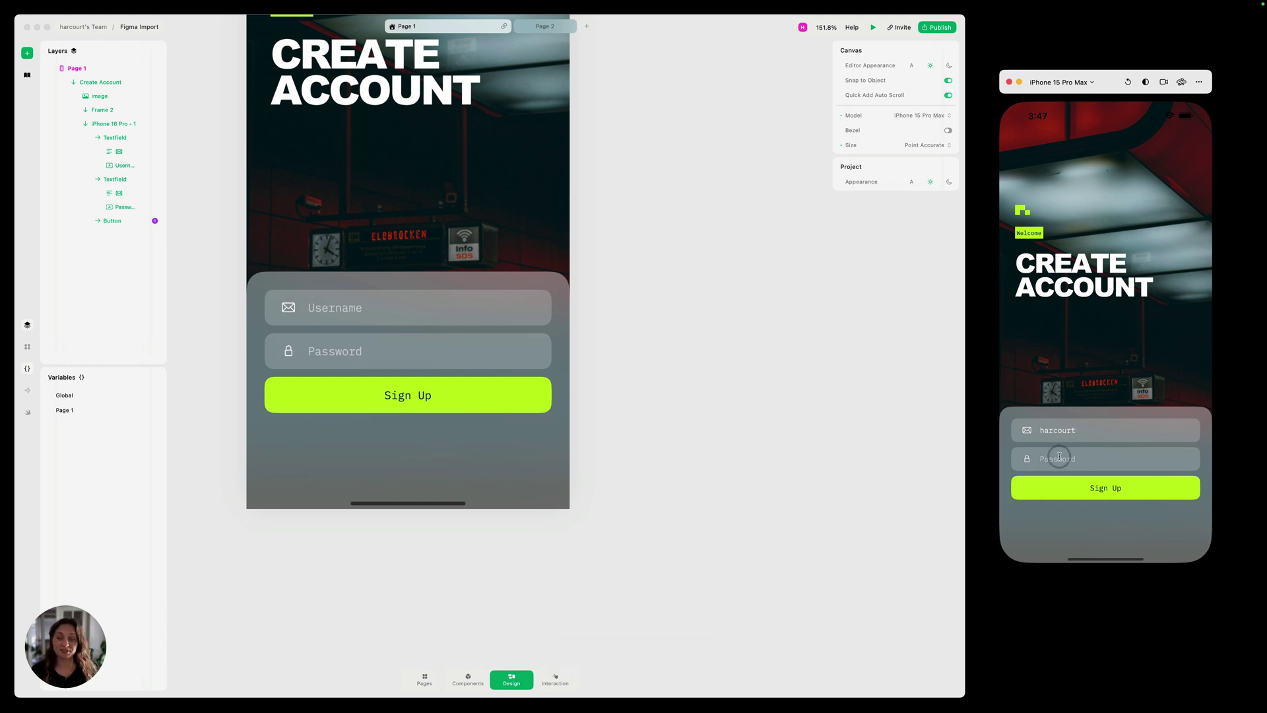
{"action": "left_click", "coordinate": [1060, 457]}
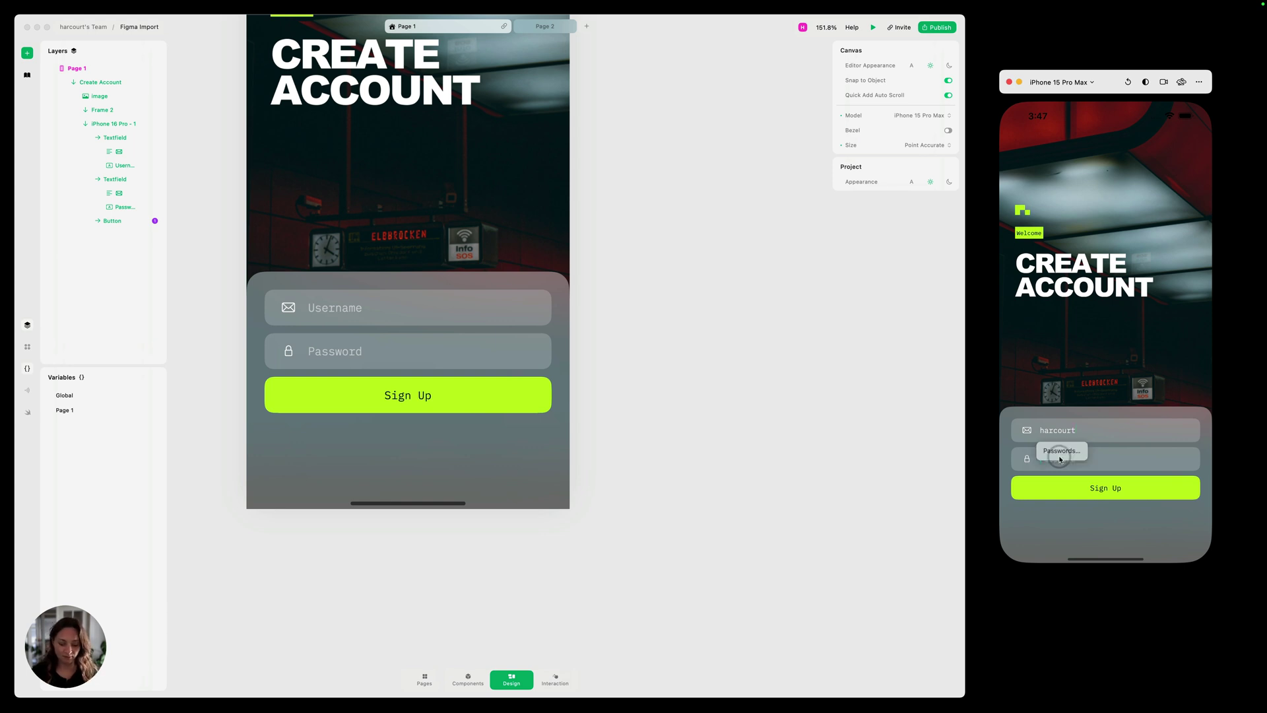
{"action": "type", "text": "p"}
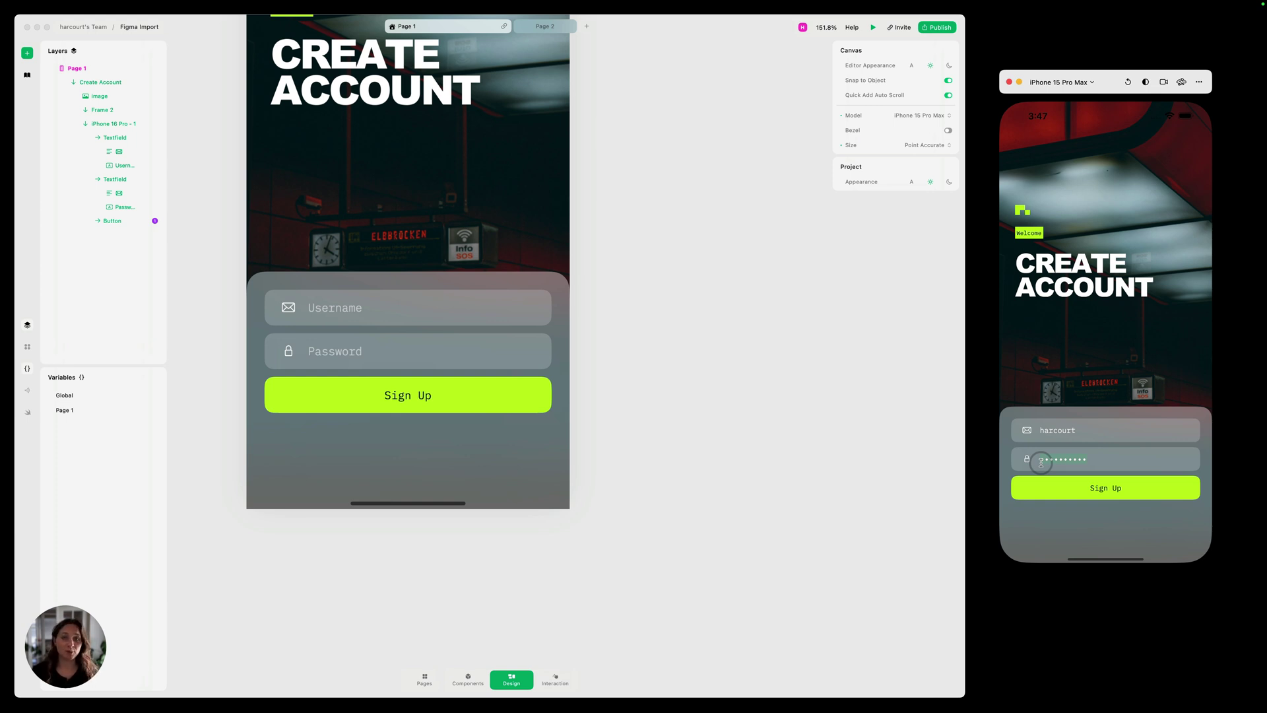
{"action": "left_click", "coordinate": [1086, 489]}
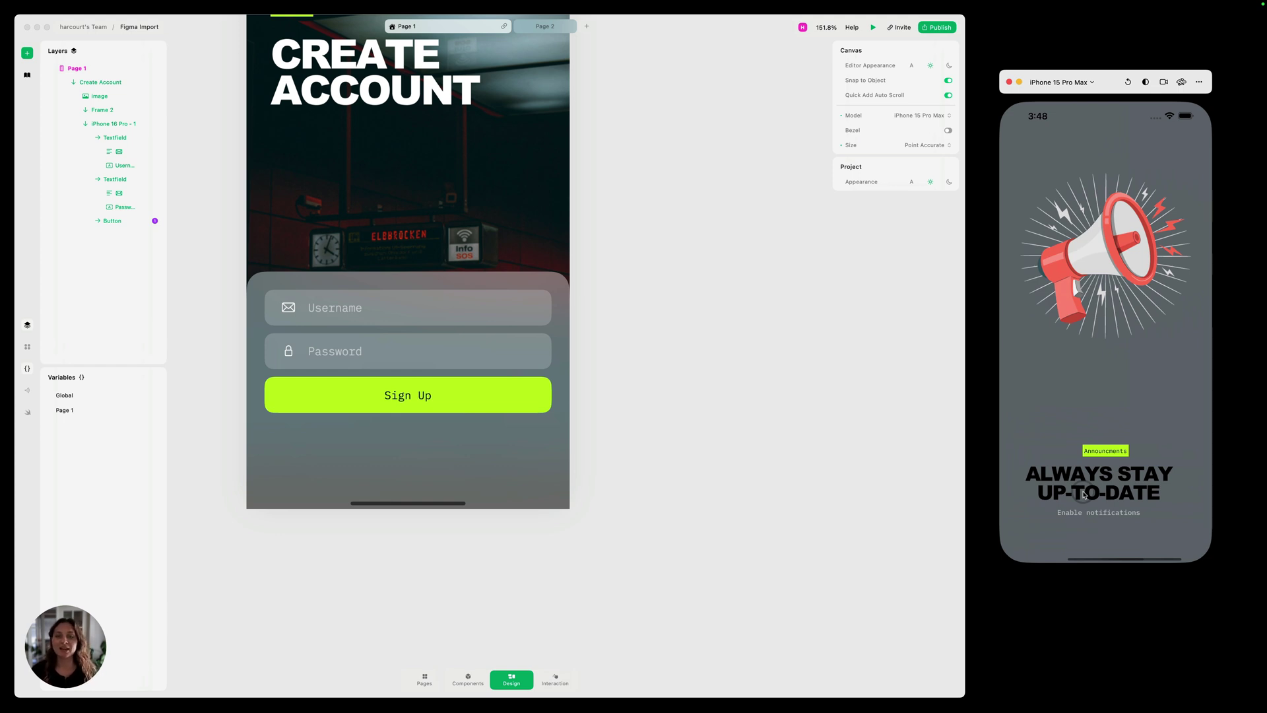
Step: Publish the prototype as an App Clip, copy its share link, and close the publishing options
{"action": "left_click", "coordinate": [940, 29]}
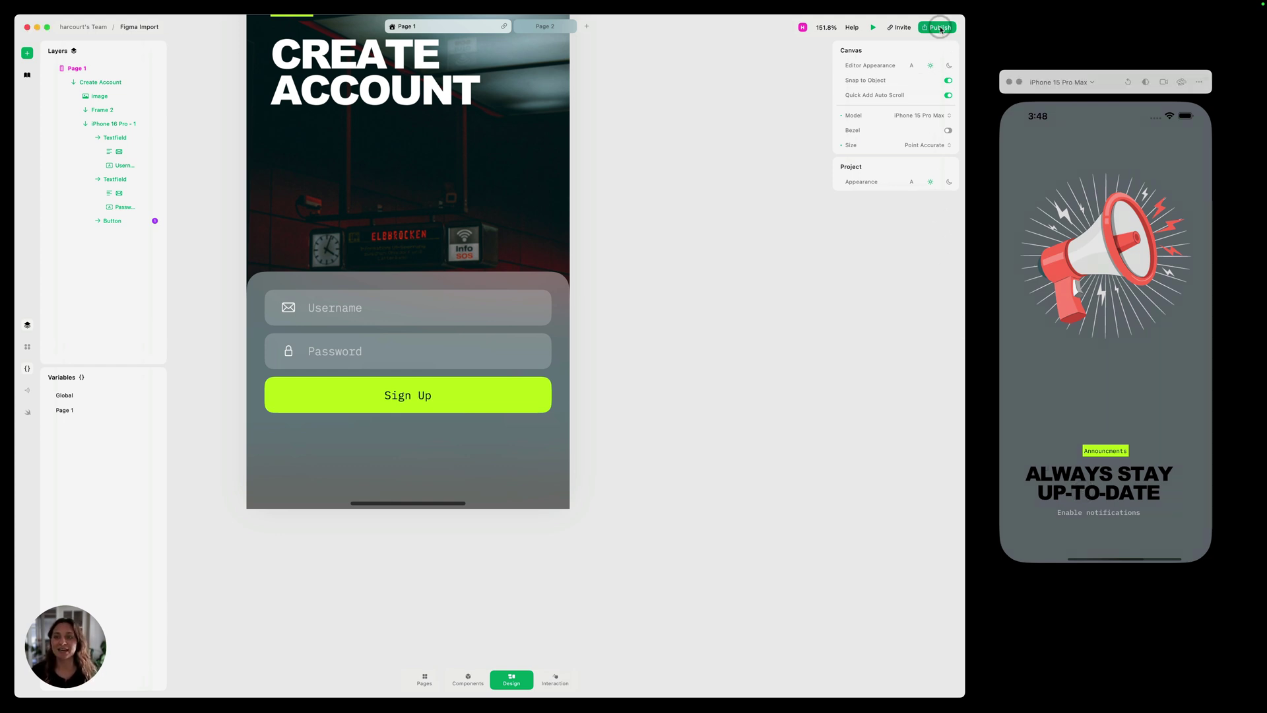
{"action": "left_click", "coordinate": [940, 29]}
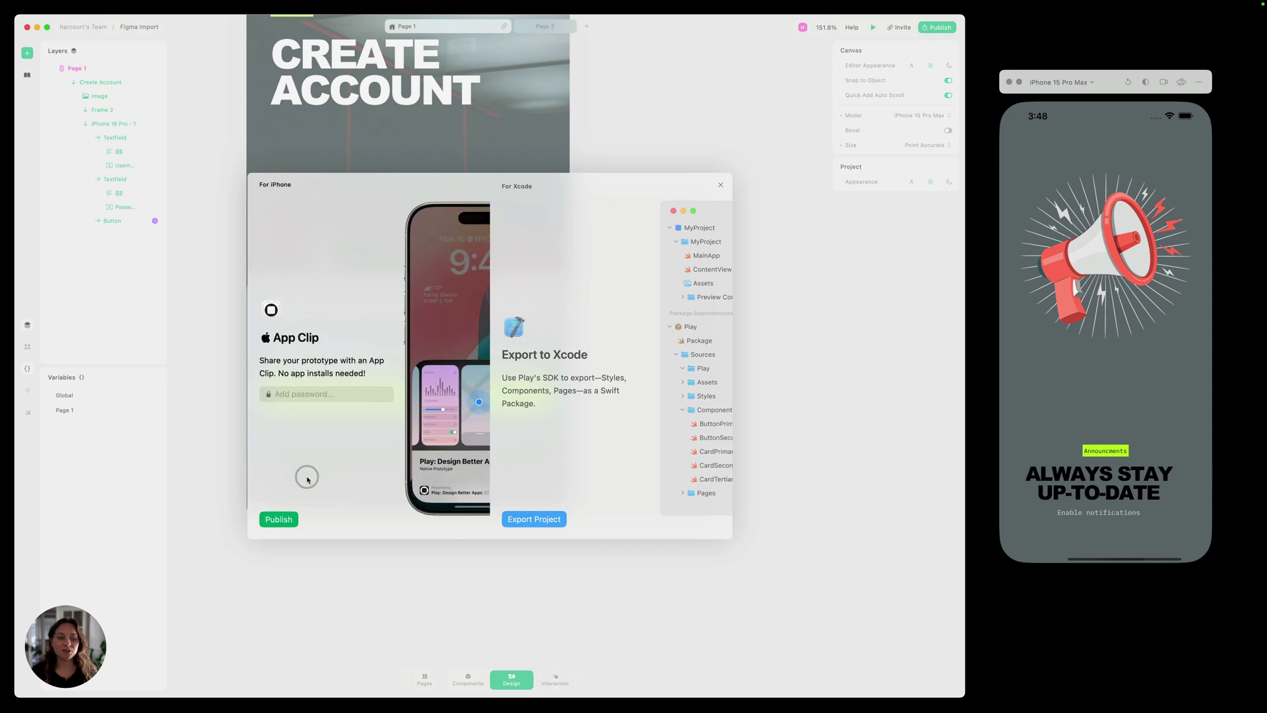
{"action": "left_click", "coordinate": [278, 520]}
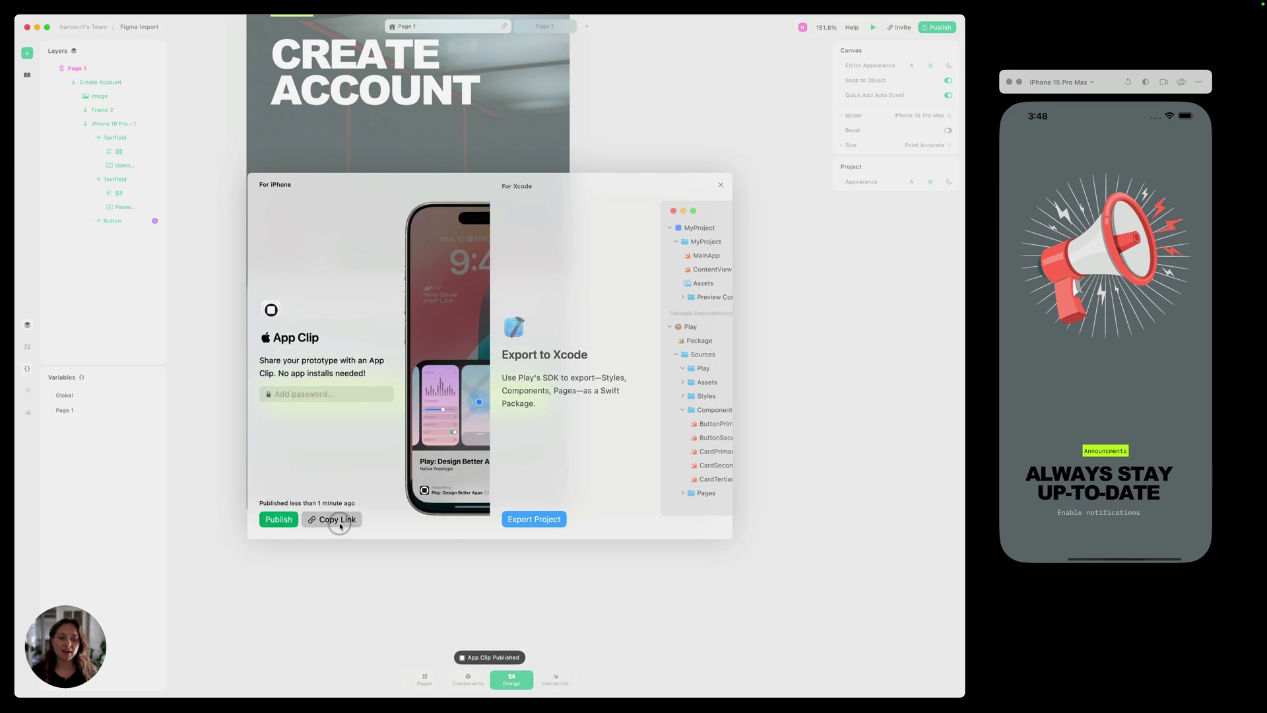
{"action": "left_click", "coordinate": [339, 521]}
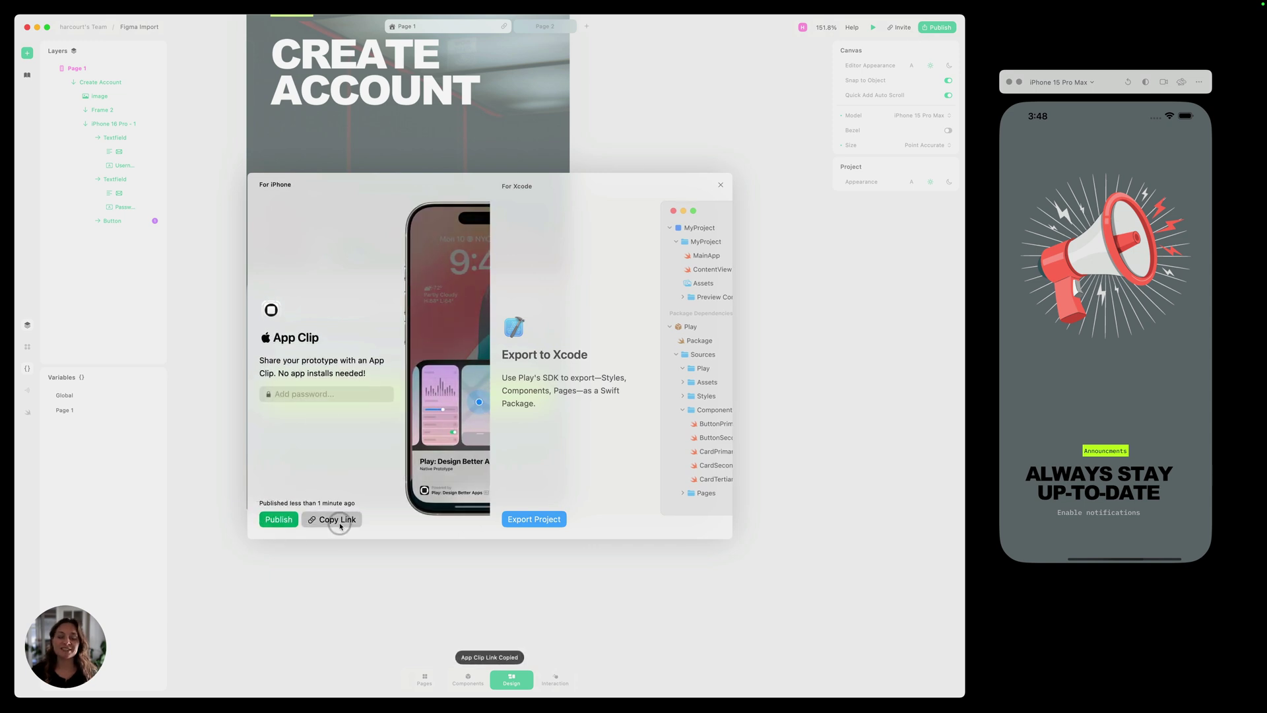
{"action": "left_click", "coordinate": [357, 579]}
{"action": "left_click", "coordinate": [1046, 351]}
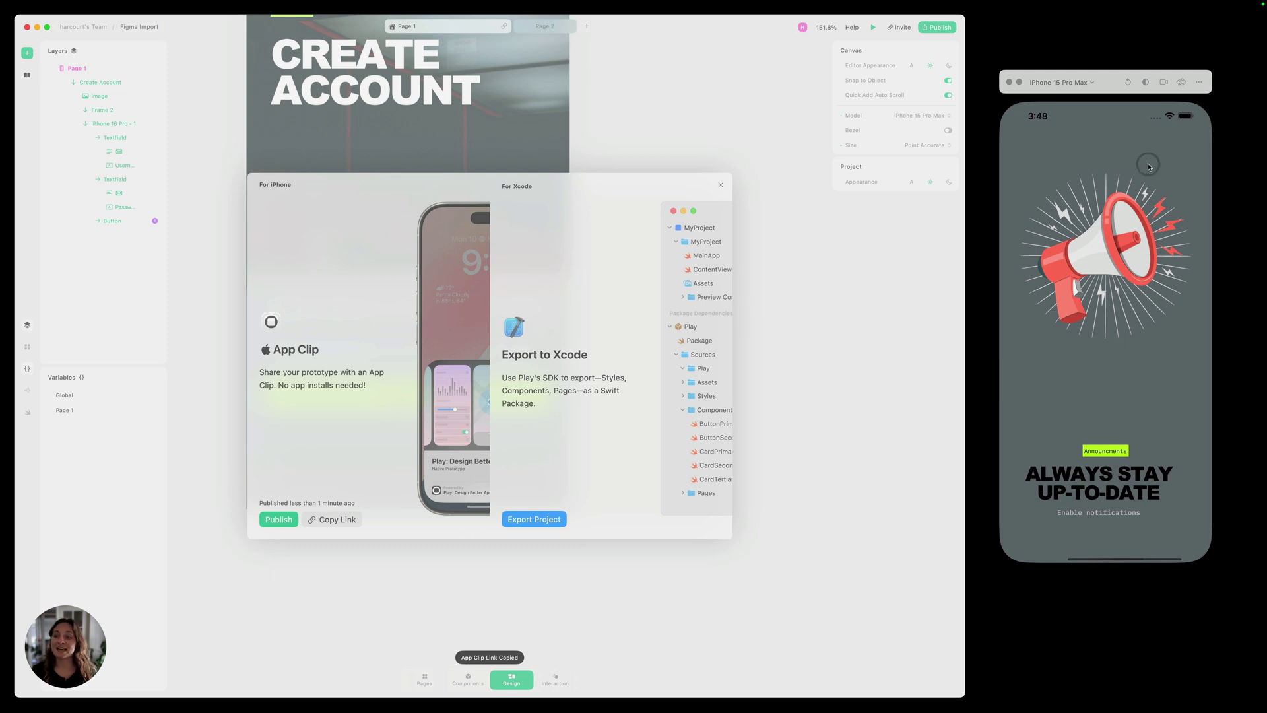
{"action": "left_click", "coordinate": [787, 470]}
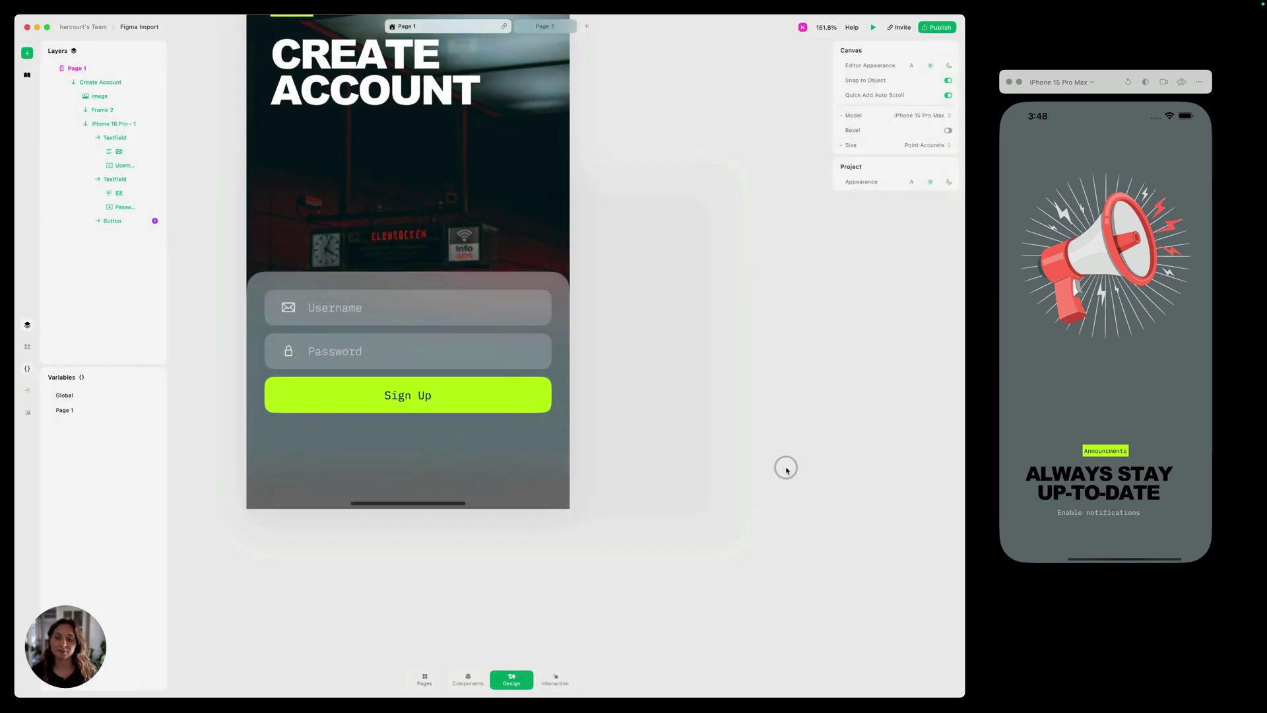